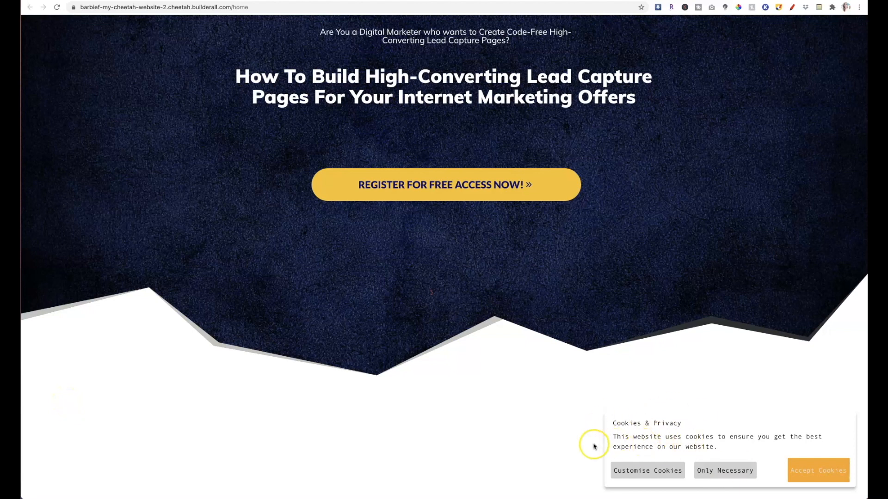
# - Duplicate the Home page of the My Cheetah website
pyautogui.click(490, 196)
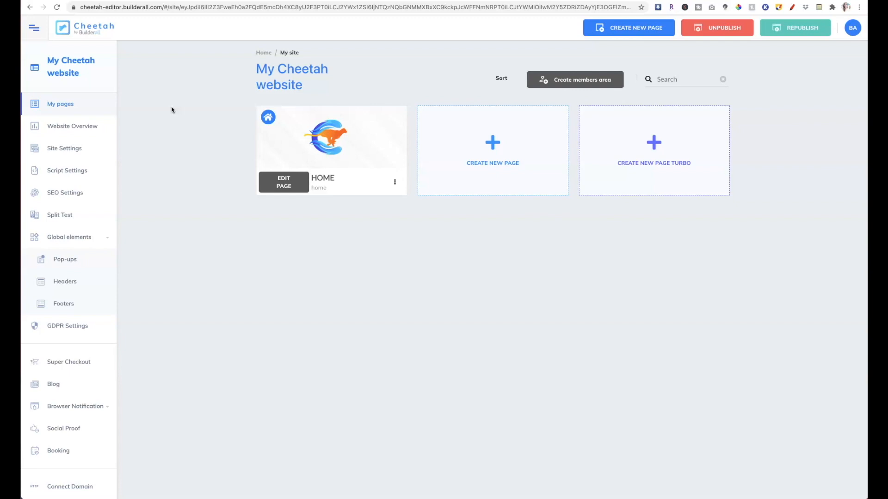
pyautogui.click(396, 183)
pyautogui.click(395, 183)
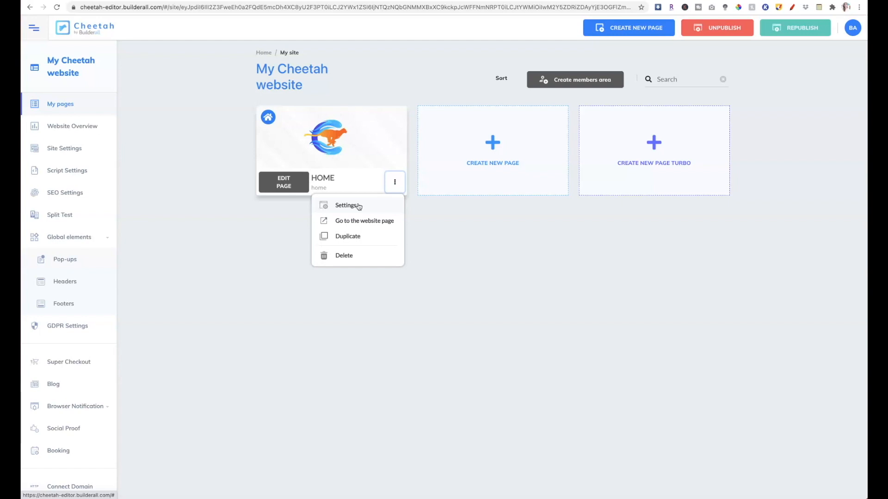
pyautogui.click(357, 236)
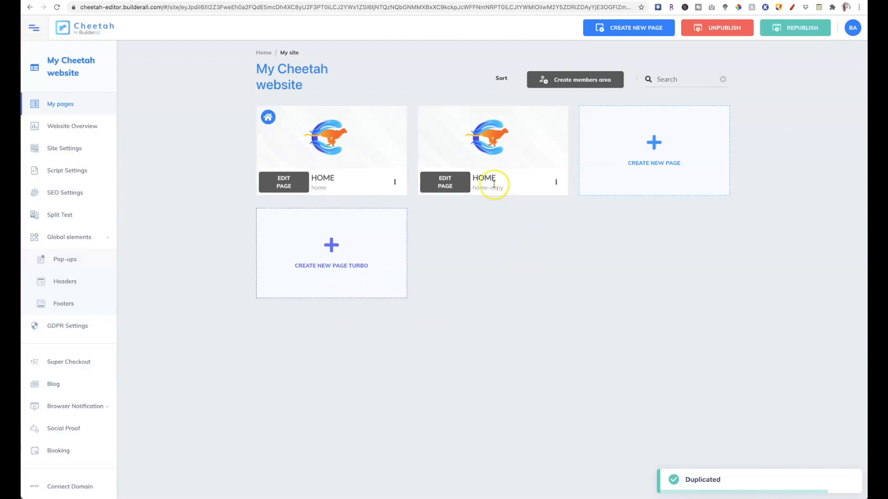
# - Open the settings of the duplicated Home page and set both its name and title to "Confirm Email"
pyautogui.click(556, 183)
pyautogui.click(507, 206)
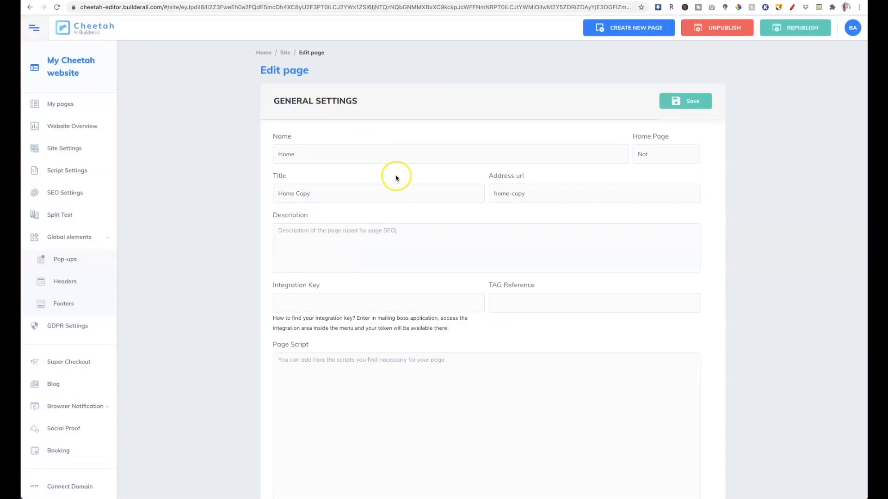
pyautogui.click(333, 155)
pyautogui.moveTo(333, 155); pyautogui.dragTo(273, 154)
pyautogui.write('Confirm Email')
pyautogui.click(284, 174)
pyautogui.moveTo(337, 199); pyautogui.dragTo(265, 194)
pyautogui.write('Con')
pyautogui.click(285, 215)
# - Set the duplicated page's address URL to "confirm"
pyautogui.moveTo(536, 191); pyautogui.dragTo(481, 192)
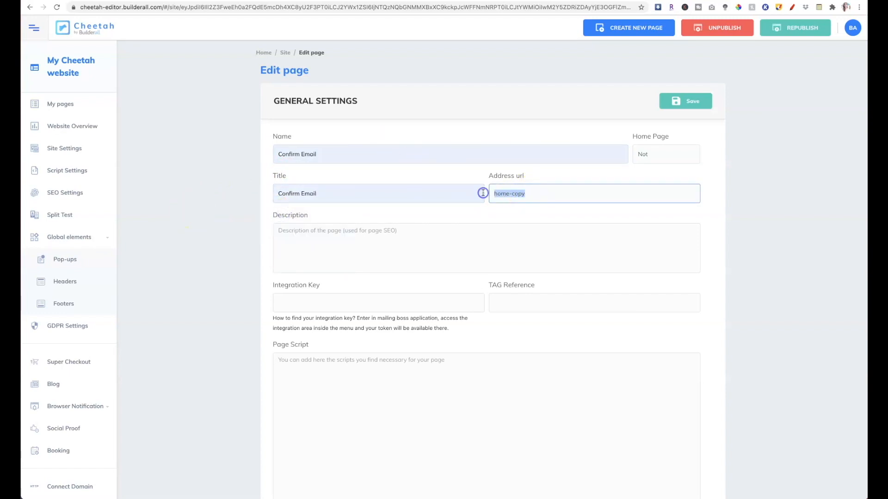
pyautogui.write('confirm')
pyautogui.click(387, 236)
pyautogui.click(501, 226)
pyautogui.click(541, 195)
pyautogui.click(514, 194)
pyautogui.press('BackSpace')
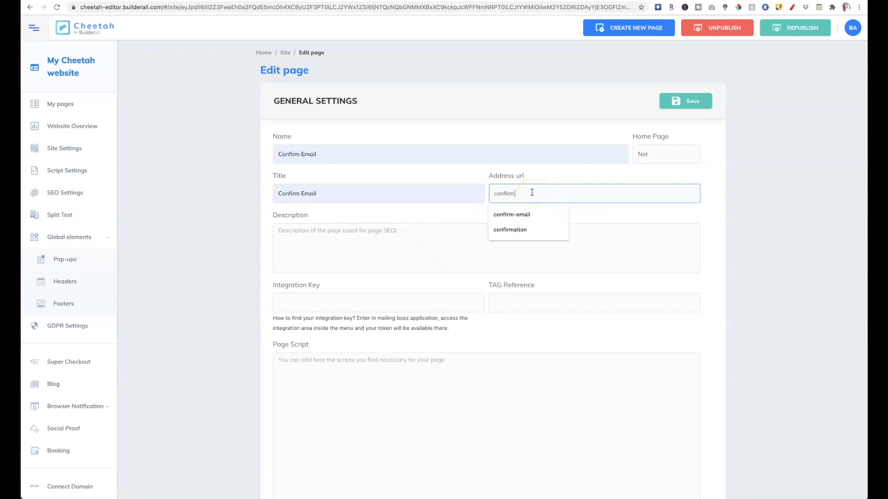
pyautogui.click(743, 192)
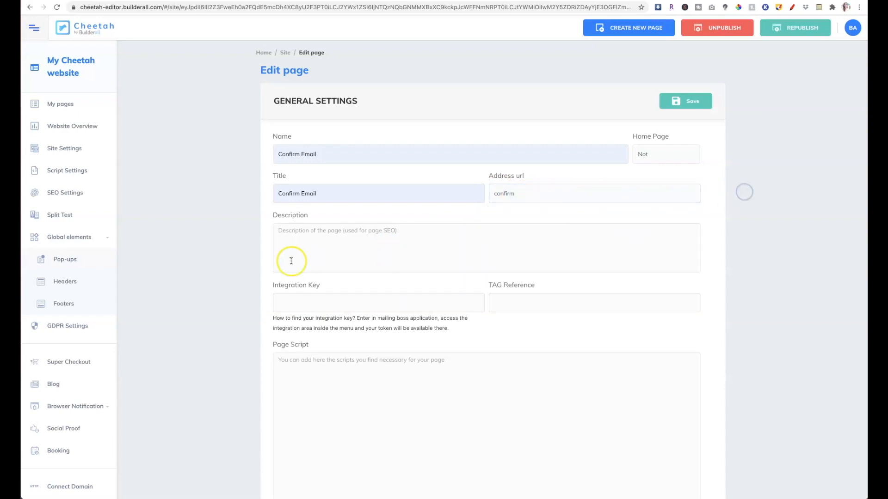
# - Enter the page description "Confirmation Email Page" and save the Confirm Email page's settings
pyautogui.click(305, 236)
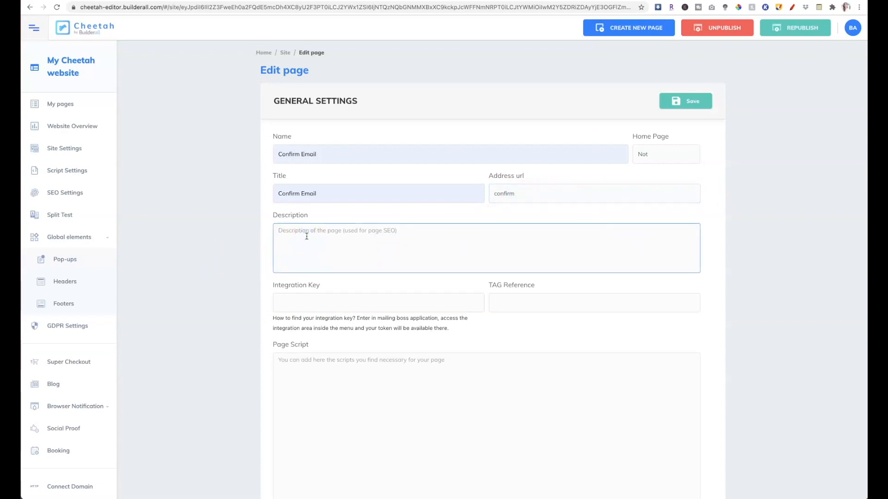
pyautogui.write('Confirm')
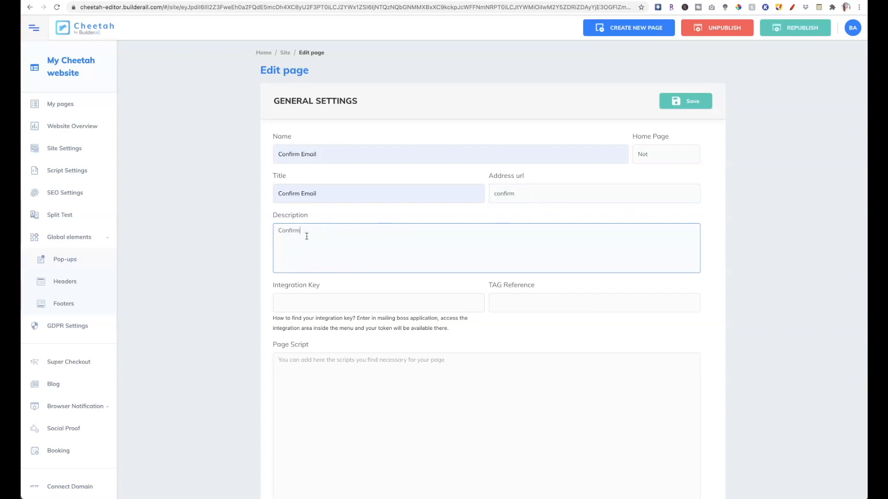
pyautogui.write('ation Email Page')
pyautogui.scroll(-7, 307, 236)
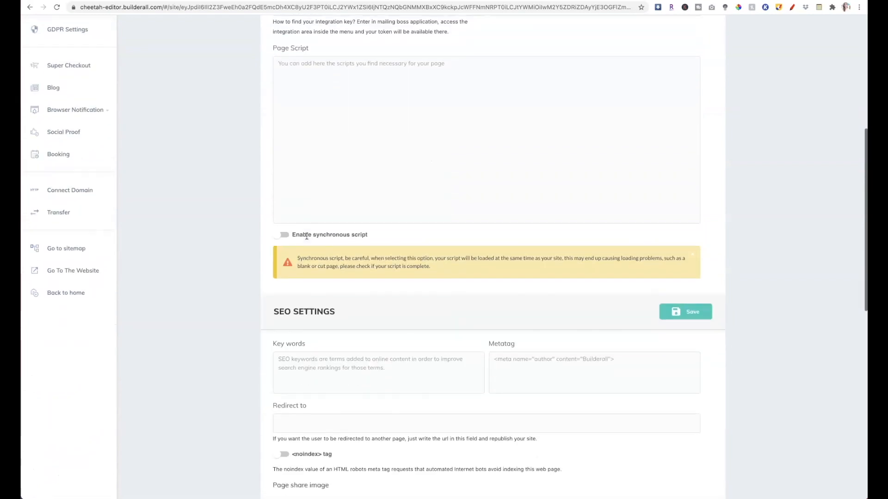
pyautogui.scroll(-8, 306, 236)
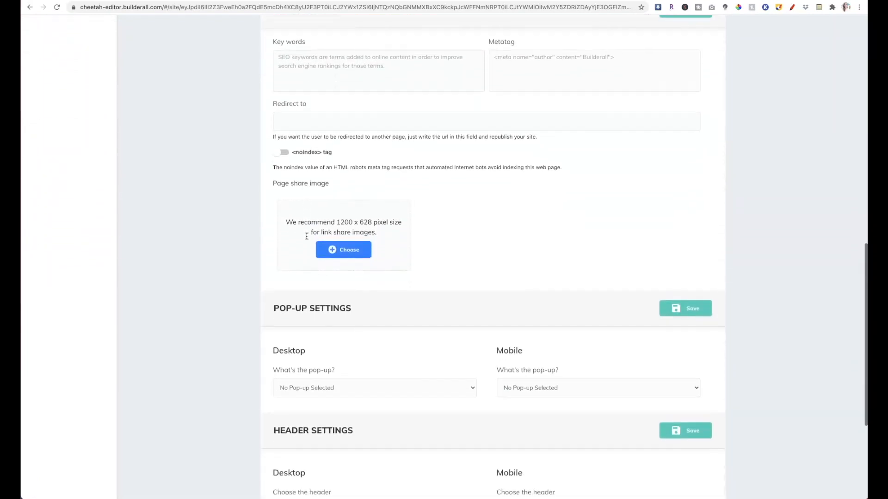
pyautogui.scroll(-1, 307, 236)
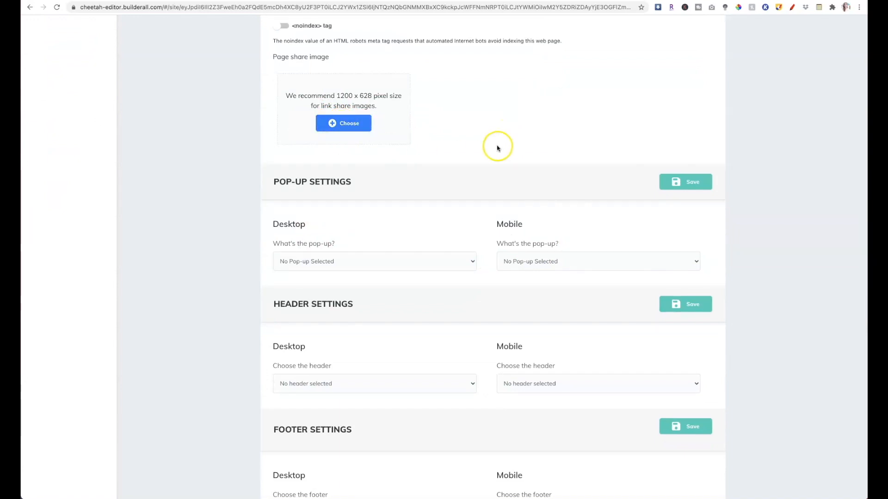
pyautogui.scroll(-2, 494, 171)
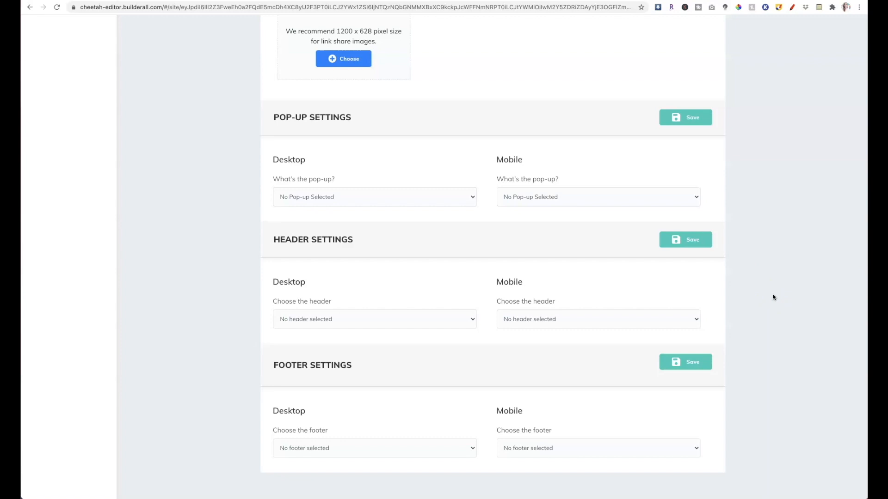
pyautogui.scroll(20, 773, 297)
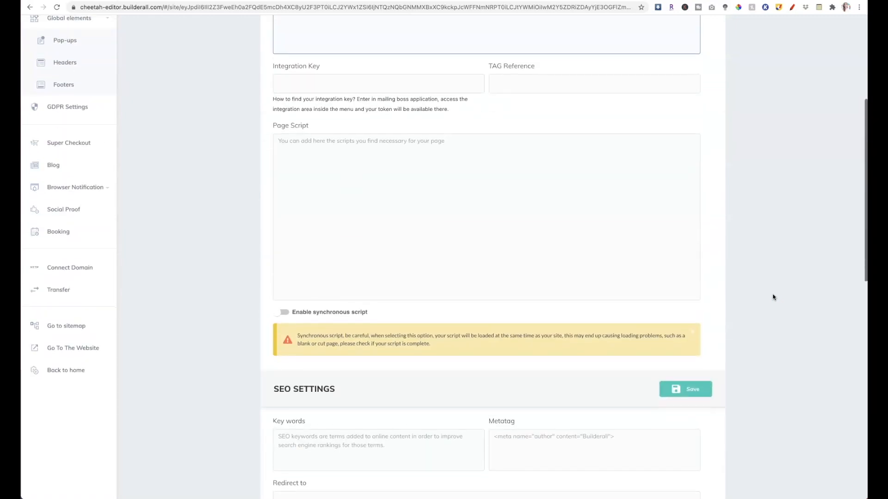
pyautogui.click(708, 98)
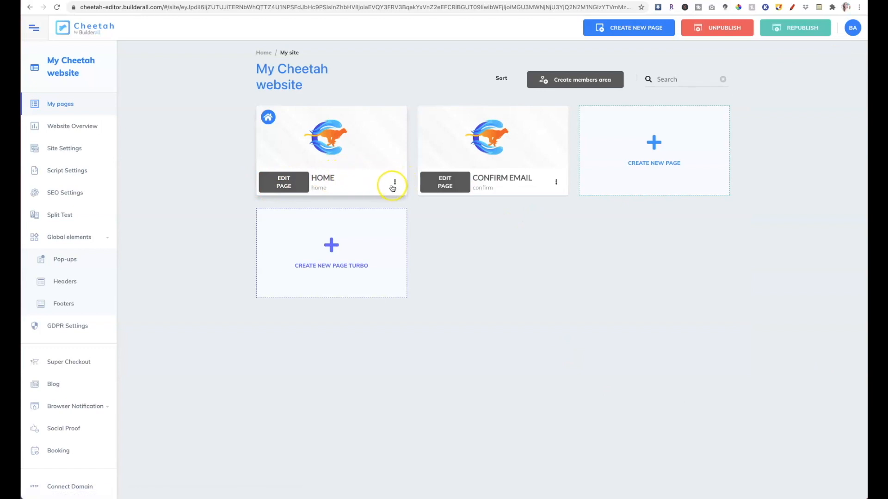
# - Open the original Home page's settings and rename the page "How To Create a Lead Capture Page funnel"
pyautogui.click(394, 183)
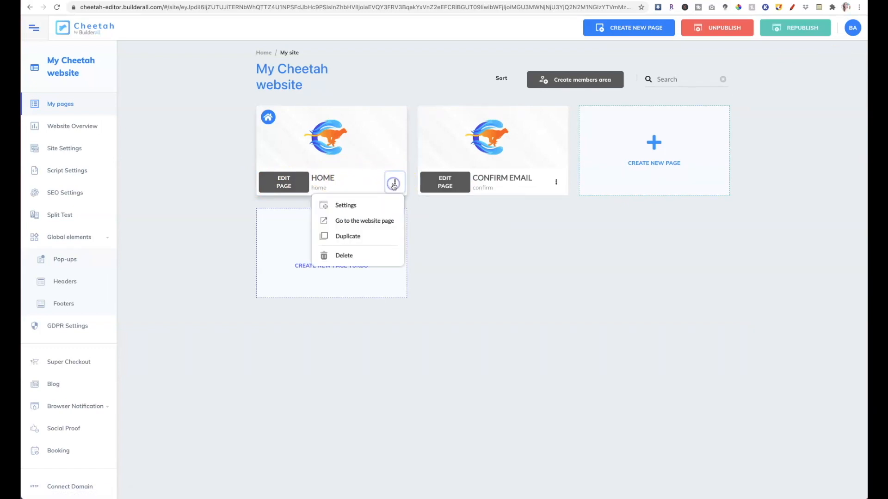
pyautogui.click(363, 210)
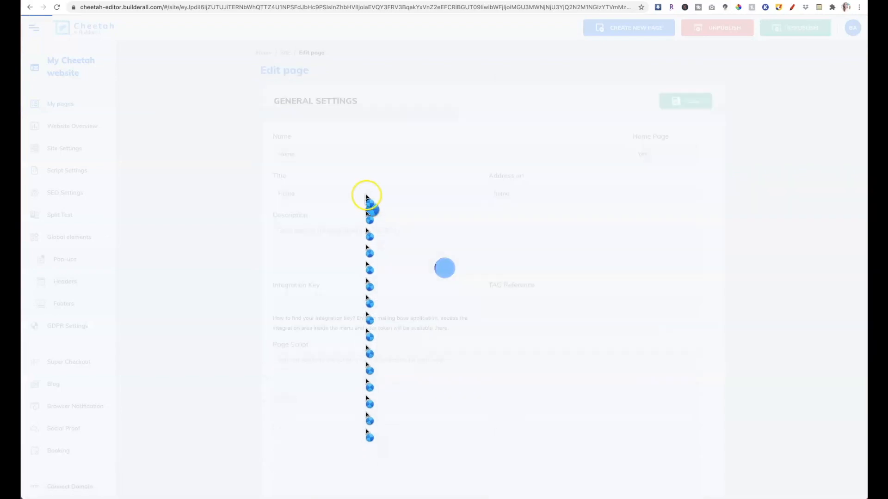
pyautogui.moveTo(311, 152); pyautogui.dragTo(275, 151)
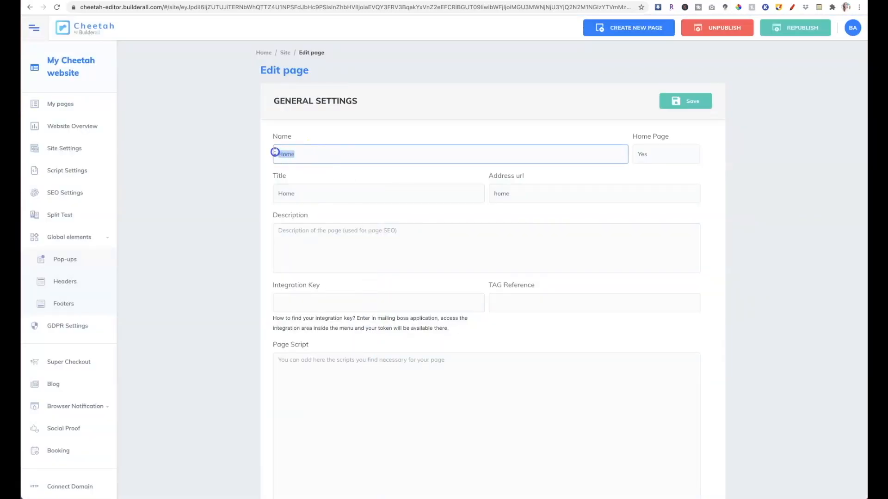
pyautogui.write('How To Create a')
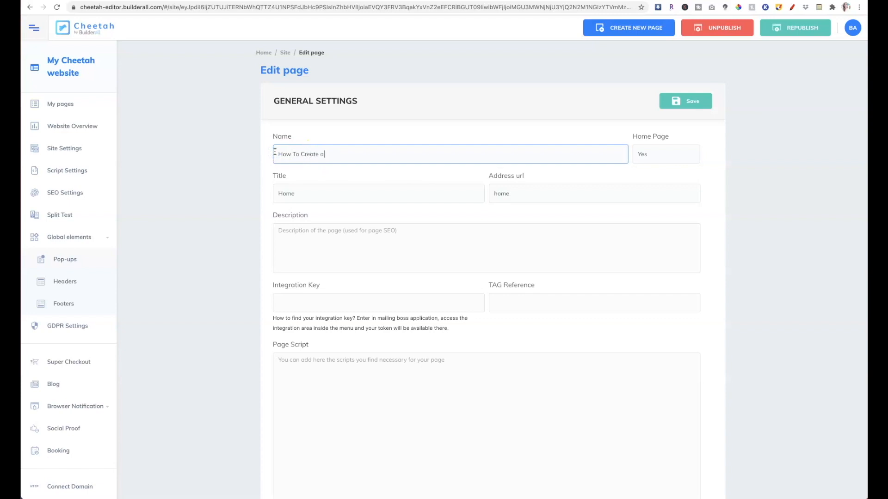
pyautogui.write(' Lead Capture Page funnel')
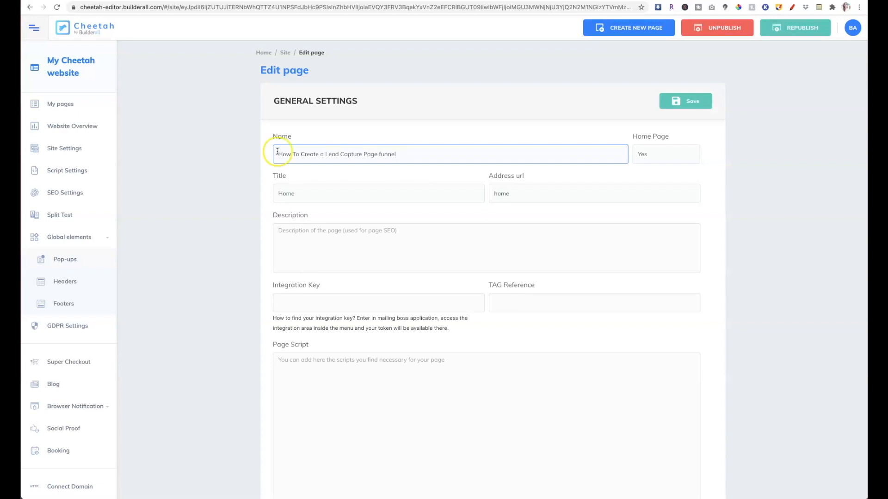
# - Set the home page's title to "How To Create a Lead Capture Page Funnel - 5 Day Training Series"
pyautogui.click(306, 194)
pyautogui.moveTo(306, 193); pyautogui.dragTo(268, 193)
pyautogui.write('How To Create a')
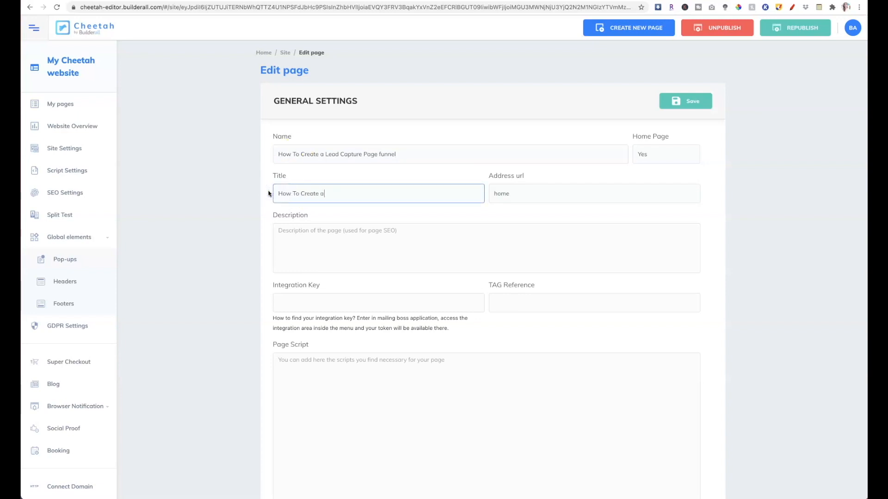
pyautogui.write(' Lead Capture Page Funnel - 5 Day Training Series')
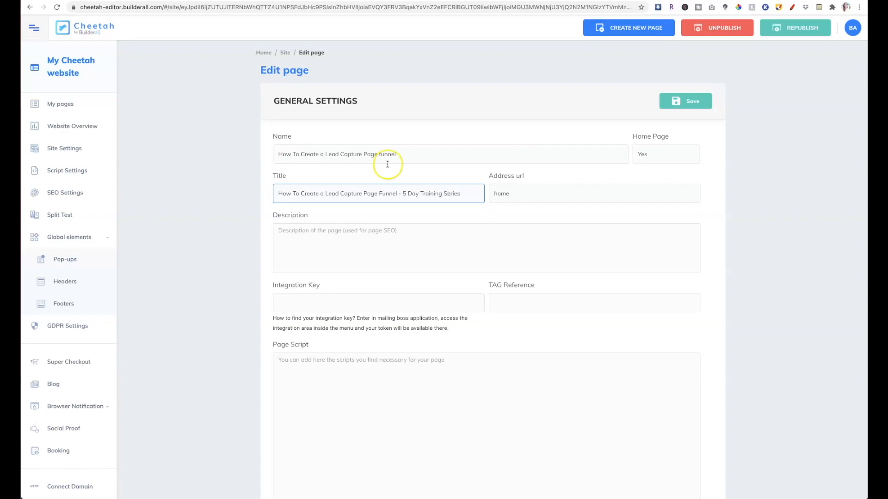
# - Set the home page's address URL to "lcp" and save its settings
pyautogui.moveTo(513, 194); pyautogui.dragTo(485, 194)
pyautogui.write('lcp')
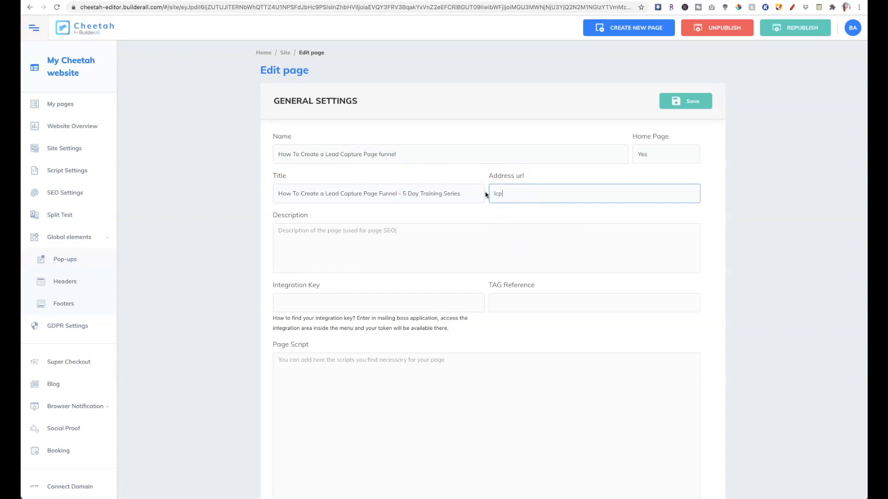
pyautogui.click(716, 211)
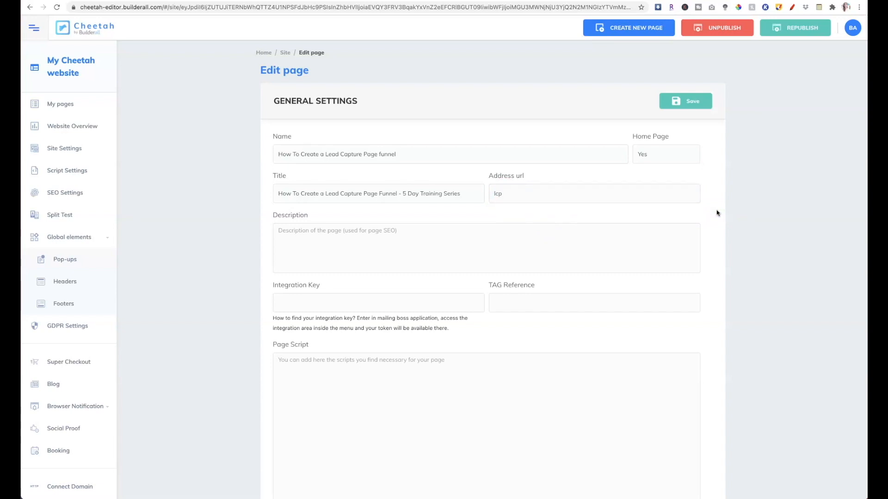
pyautogui.scroll(-6, 717, 213)
pyautogui.scroll(-7, 716, 213)
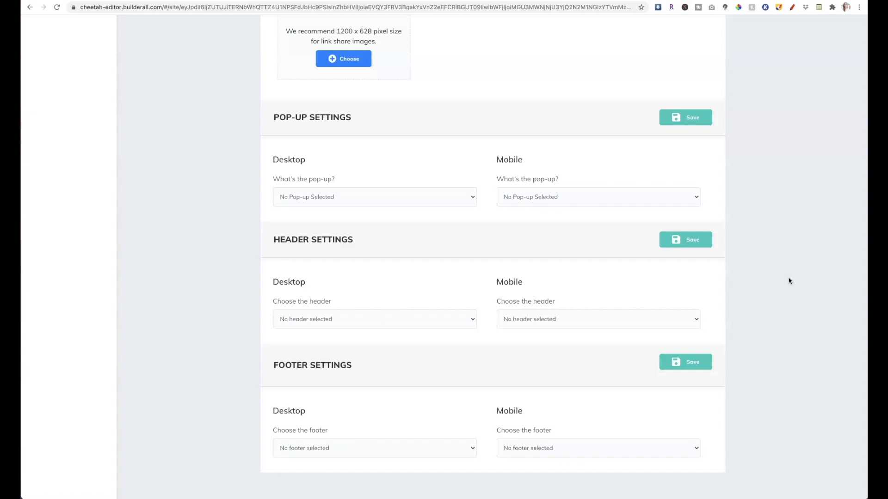
pyautogui.scroll(10, 789, 280)
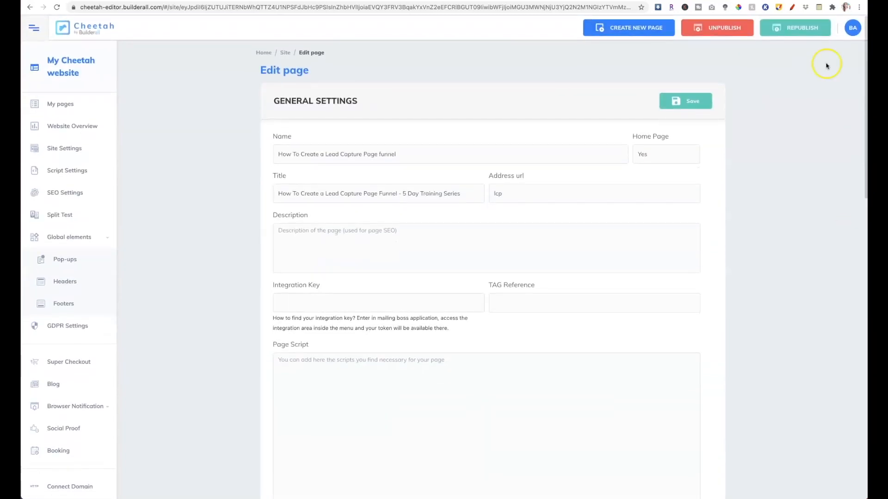
pyautogui.click(696, 103)
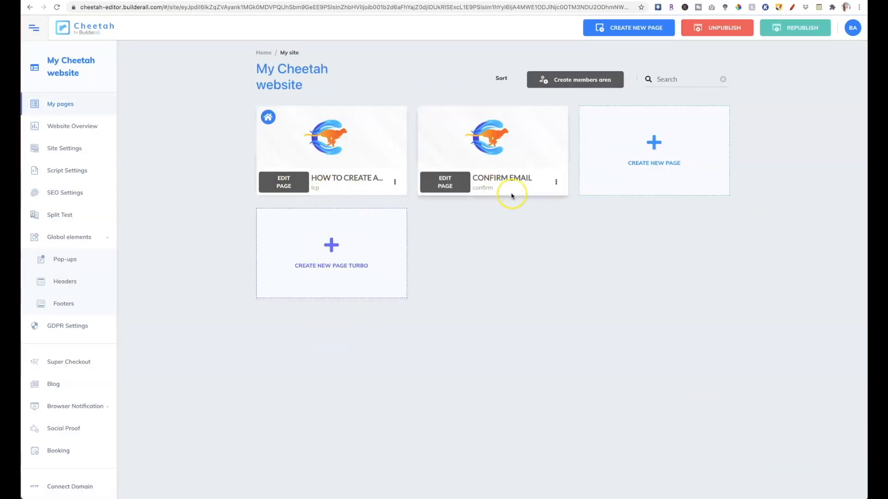
# - Open the Confirm Email page for editing and delete its "REGISTER FOR FREE ACCESS NOW!" button
pyautogui.click(445, 186)
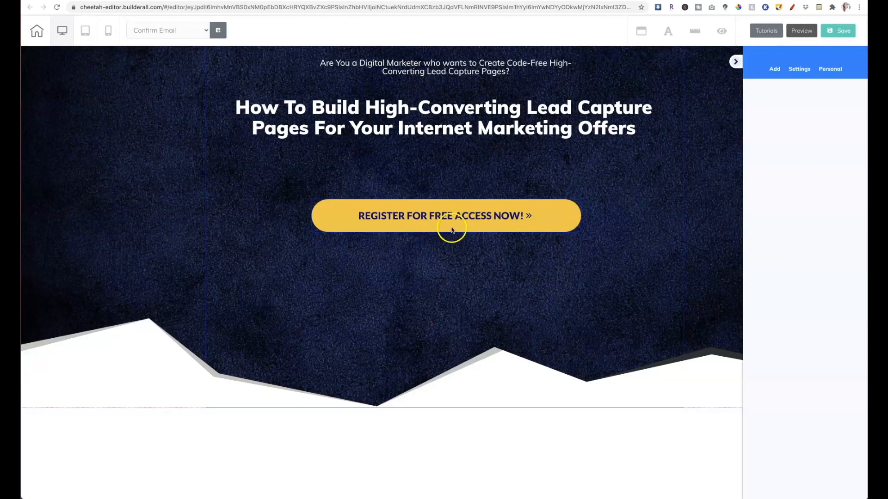
pyautogui.click(451, 229)
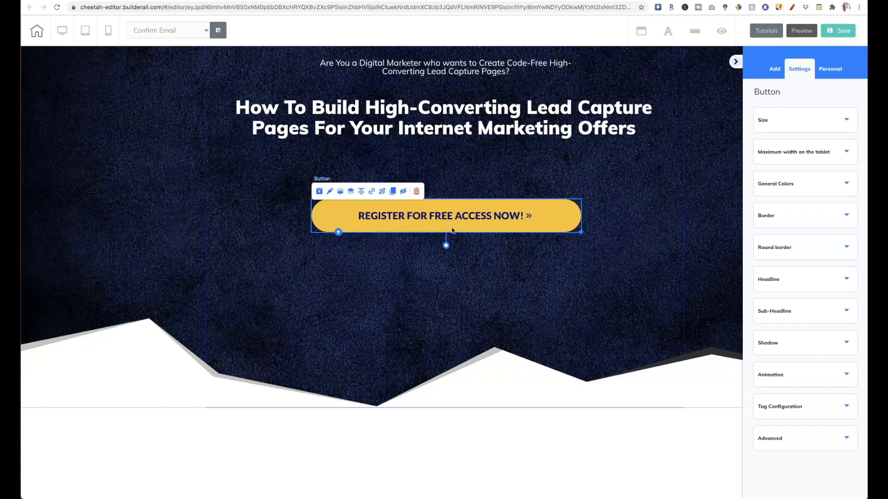
pyautogui.click(451, 178)
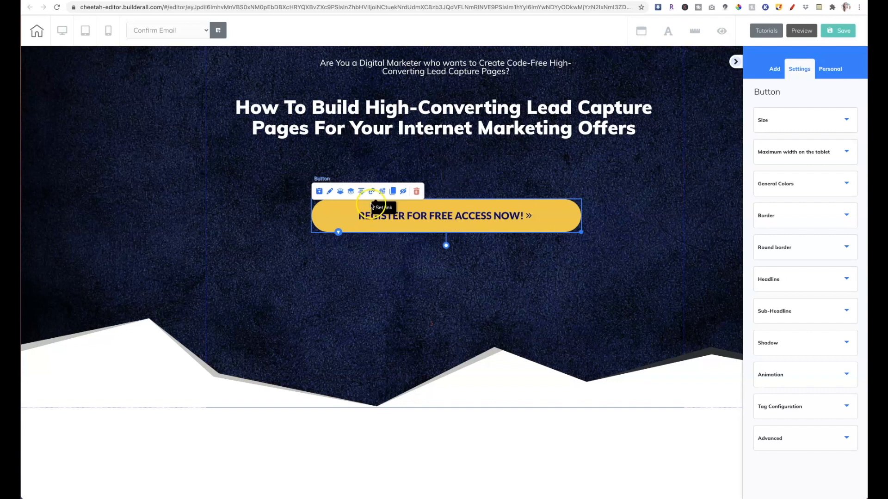
pyautogui.click(417, 193)
pyautogui.click(507, 283)
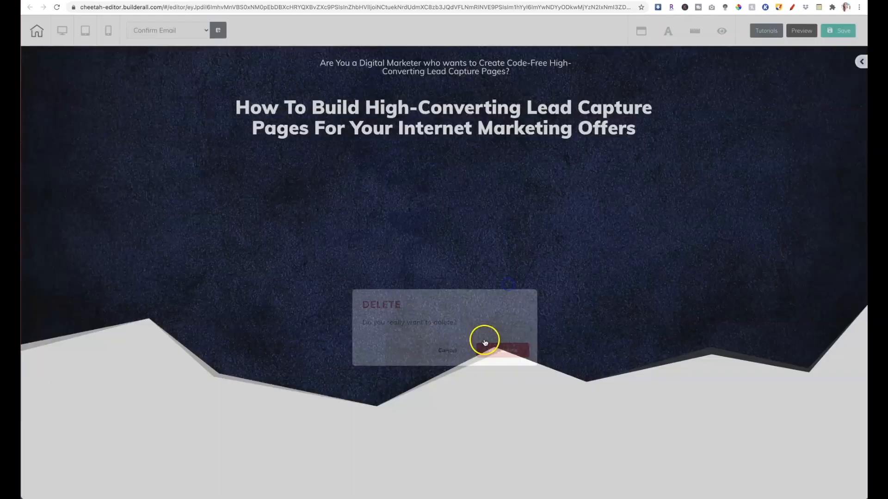
# - Add the animated progress bar element and place it centred beneath the headline, where the button was
pyautogui.click(862, 63)
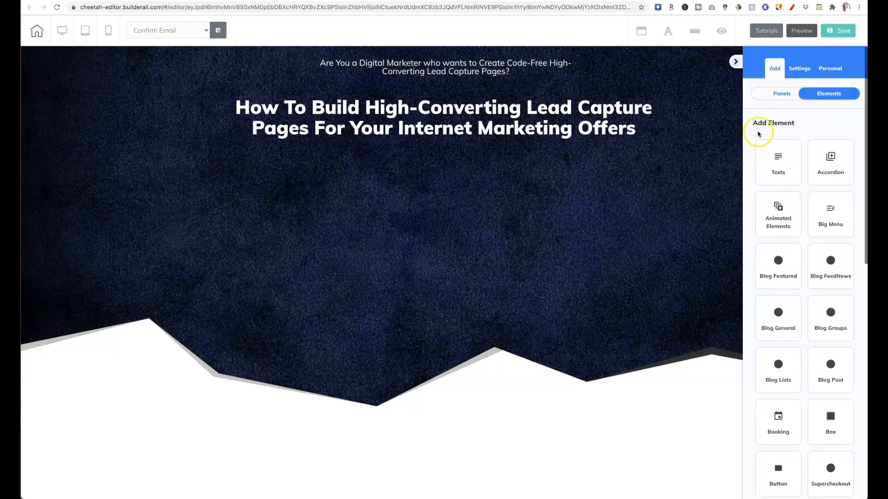
pyautogui.scroll(-1, 782, 214)
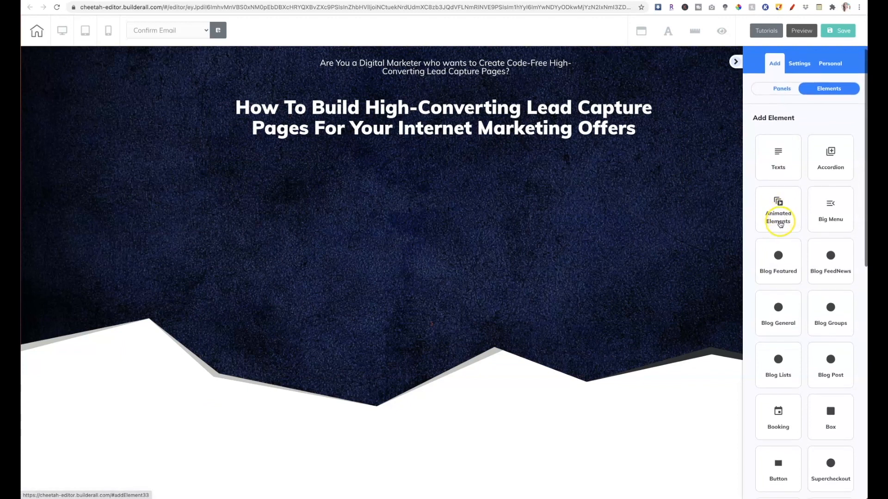
pyautogui.click(781, 224)
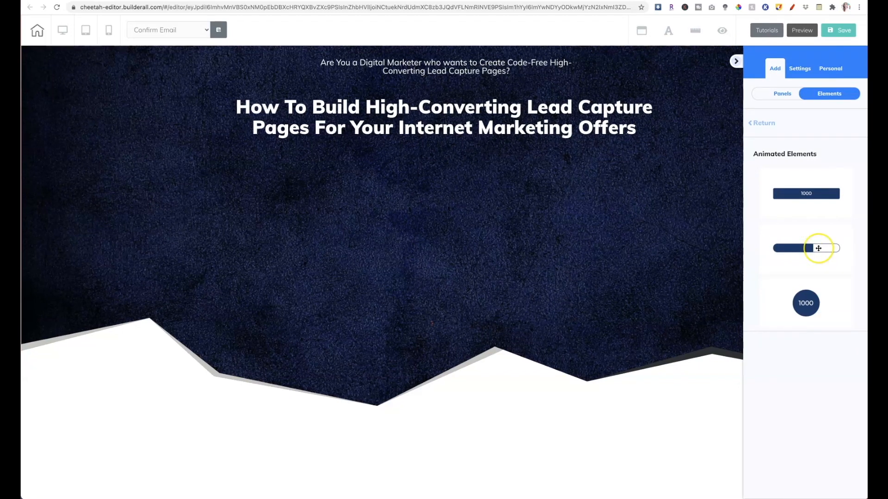
pyautogui.moveTo(818, 248); pyautogui.dragTo(438, 277)
pyautogui.moveTo(509, 211); pyautogui.dragTo(453, 242)
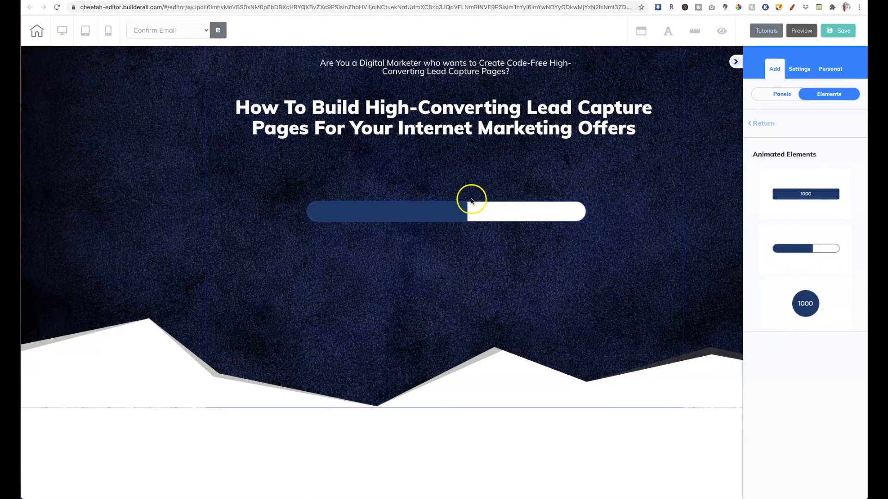
# - Change the progress bar's bar color to the saved gold swatch
pyautogui.click(490, 212)
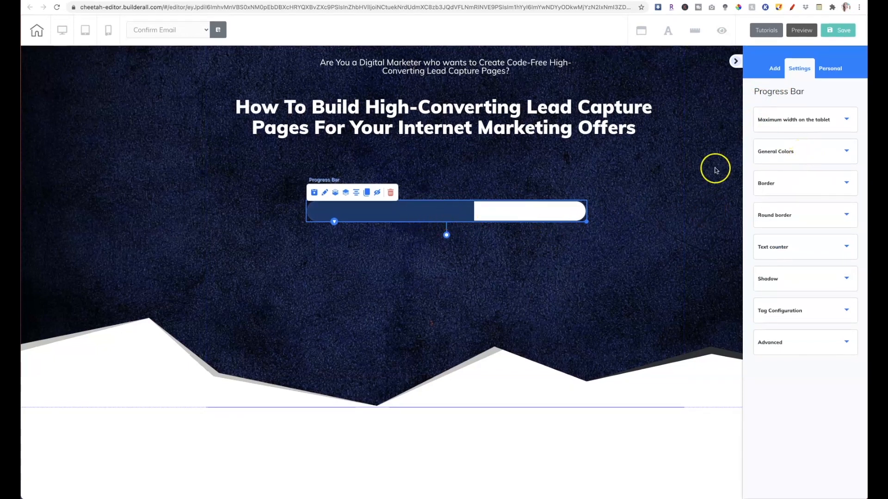
pyautogui.click(788, 153)
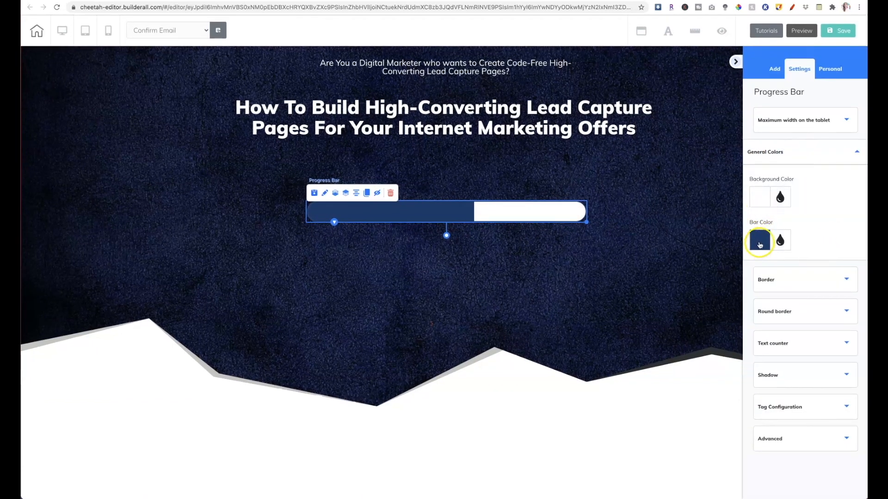
pyautogui.click(760, 245)
pyautogui.click(811, 379)
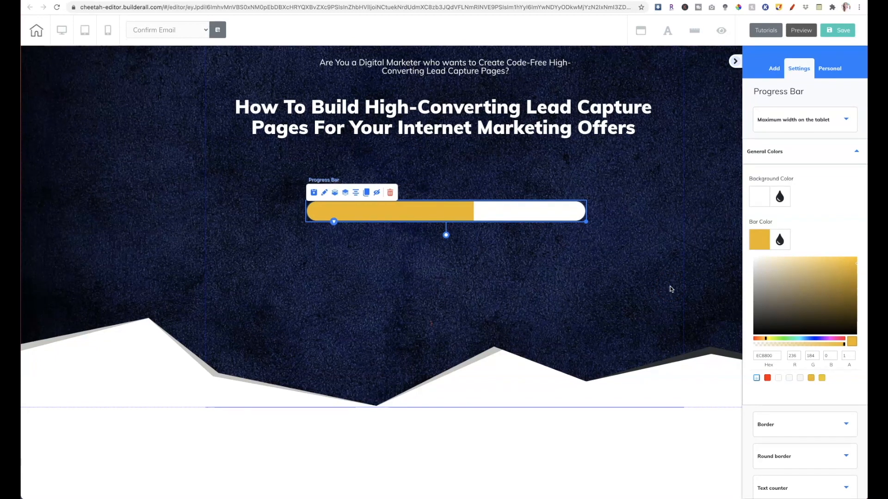
pyautogui.click(671, 289)
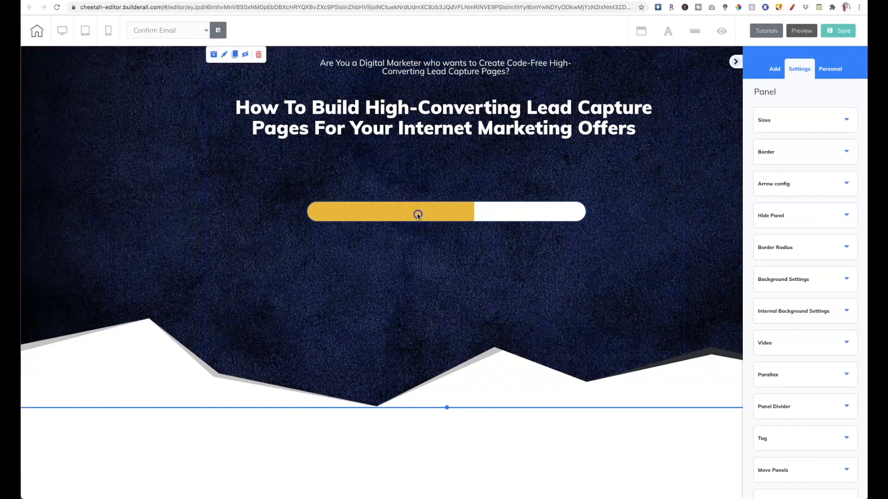
# - Set the end number of the progress bar's text counter to 50
pyautogui.click(418, 216)
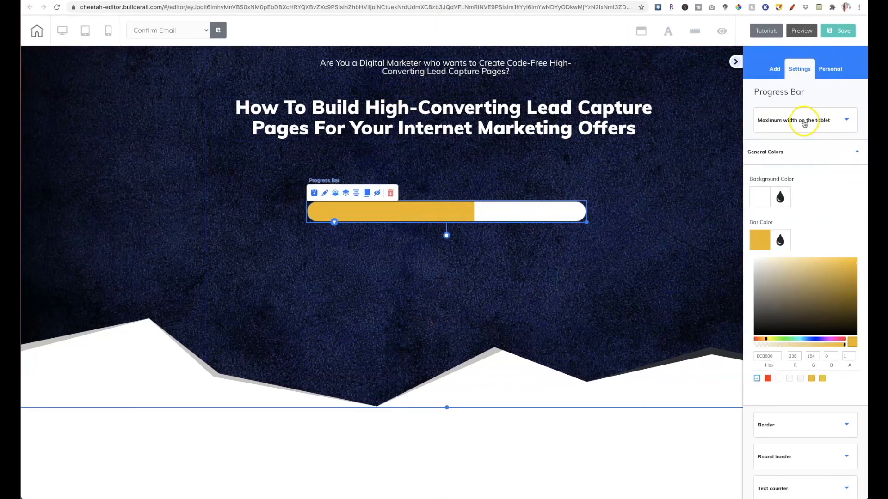
pyautogui.click(855, 151)
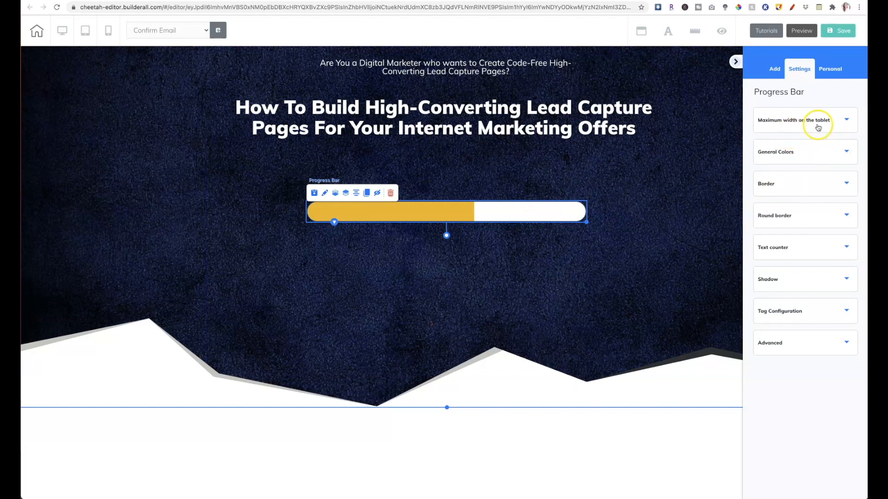
pyautogui.click(809, 252)
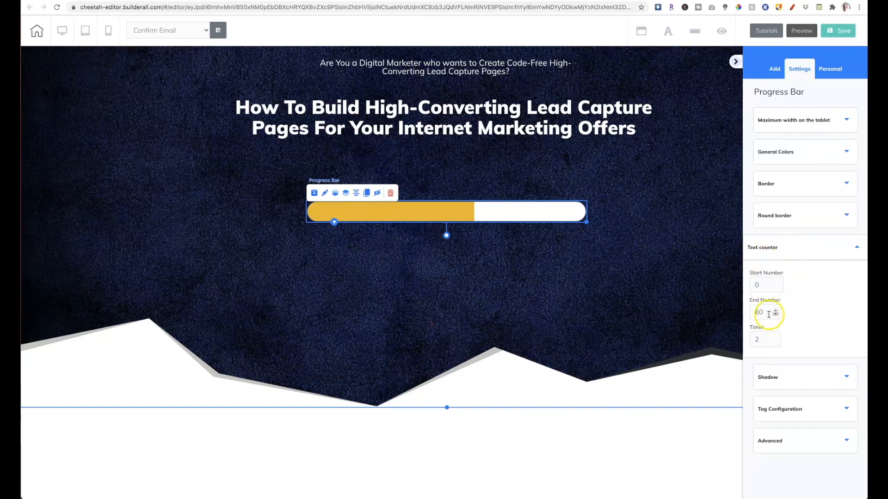
pyautogui.doubleClick(754, 313)
pyautogui.click(812, 318)
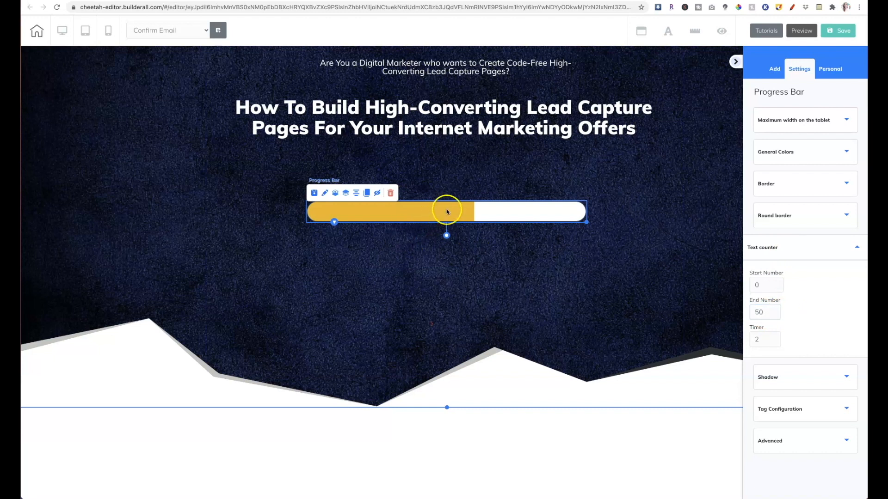
# - Save the Confirm Email page and publish the site, closing the publication notice
pyautogui.click(846, 30)
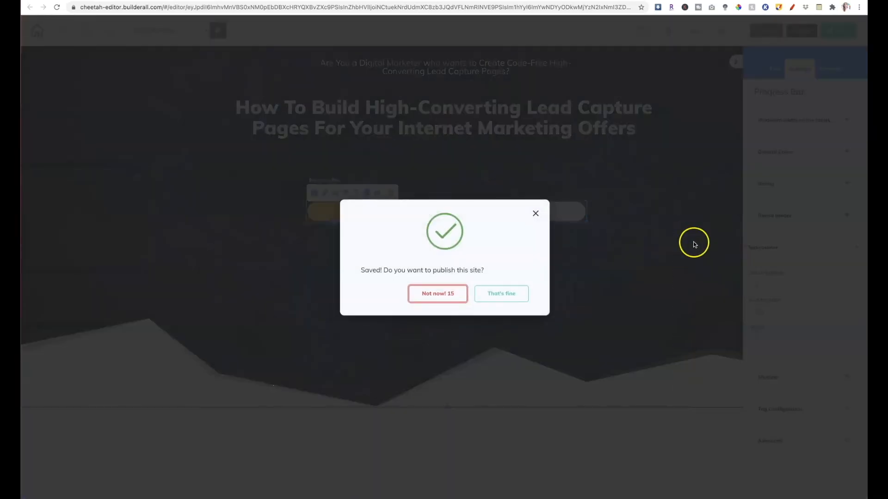
pyautogui.click(502, 294)
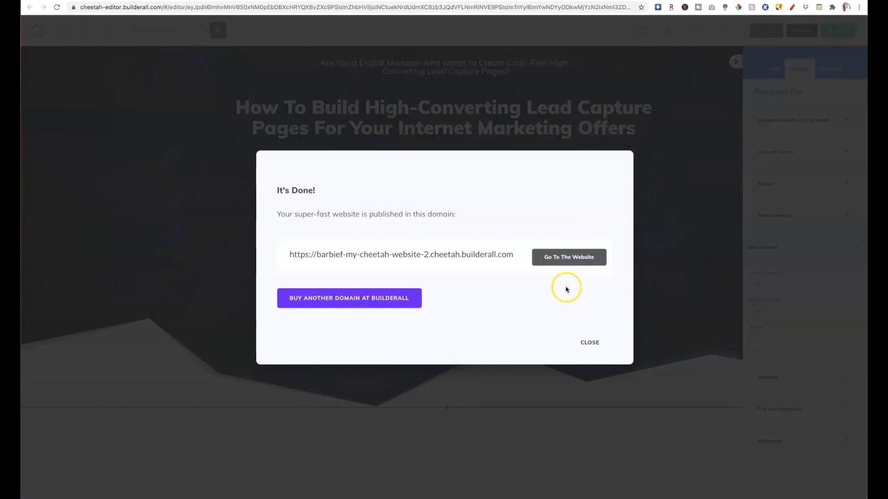
pyautogui.click(588, 343)
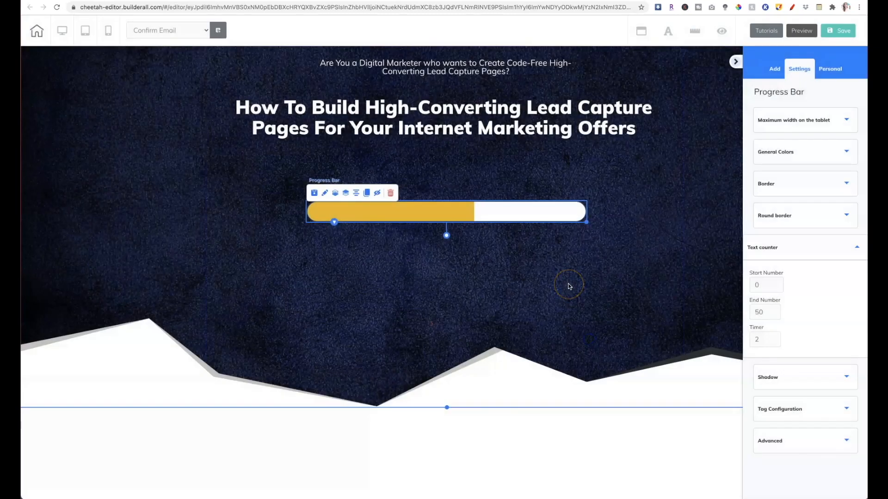
# - Replace the small text above the headline with "Step 2 of 3" and centre that text element on the page
pyautogui.click(574, 72)
pyautogui.click(602, 73)
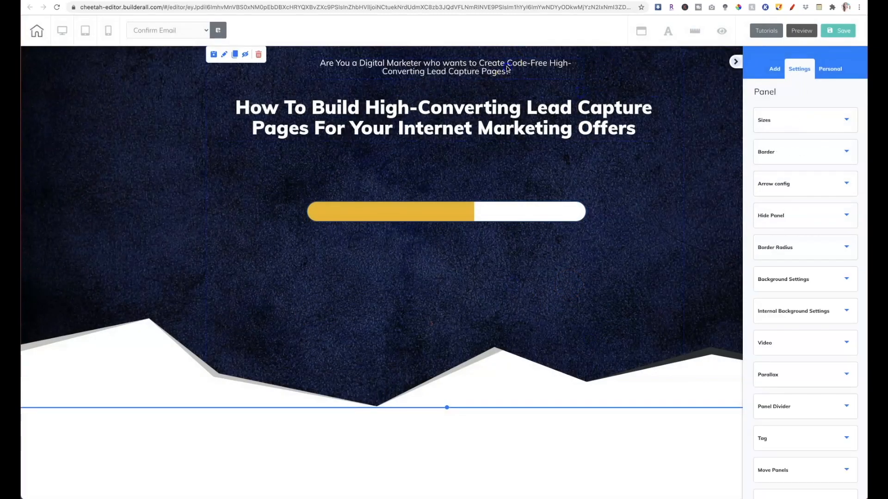
pyautogui.click(507, 69)
pyautogui.click(507, 70)
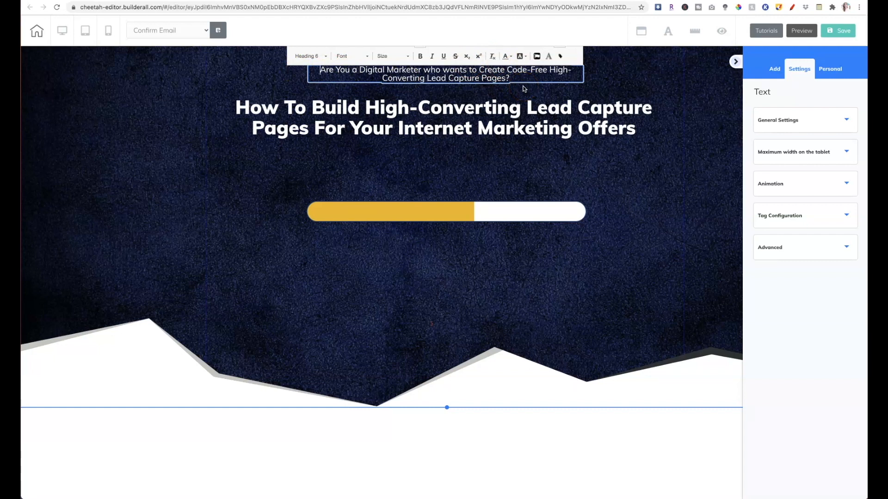
pyautogui.moveTo(319, 70); pyautogui.dragTo(536, 78)
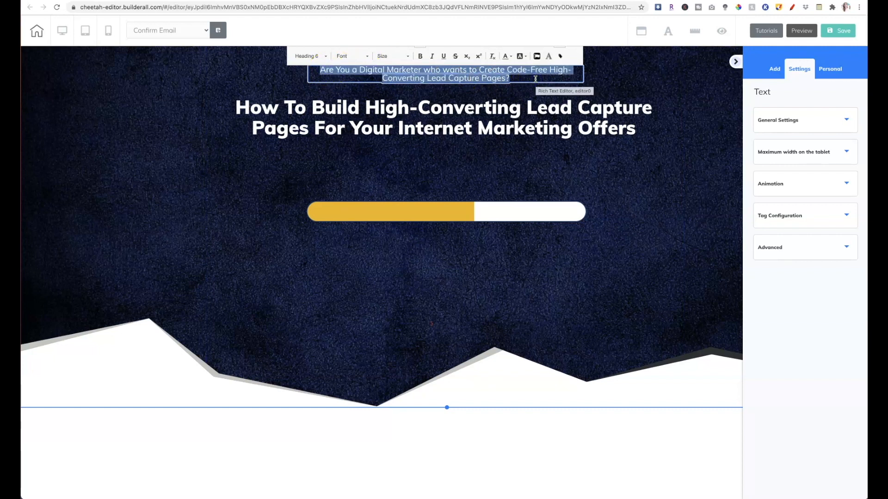
pyautogui.write('Step 2 of 3')
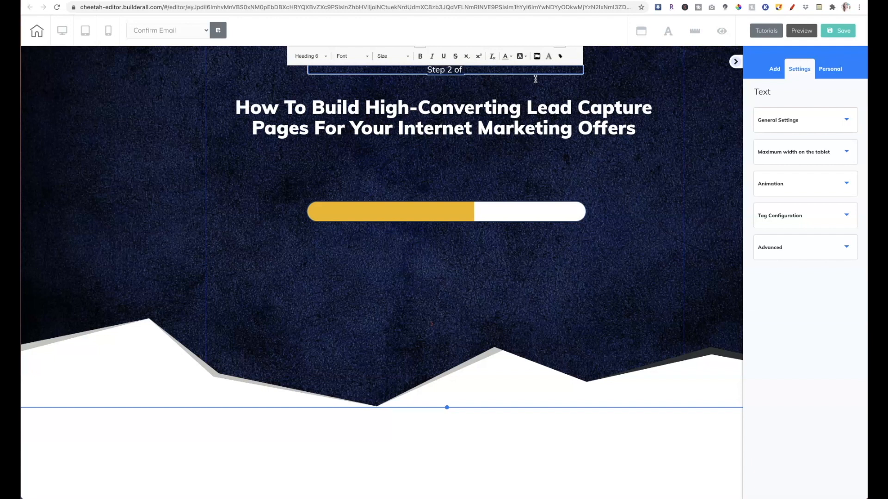
pyautogui.click(540, 126)
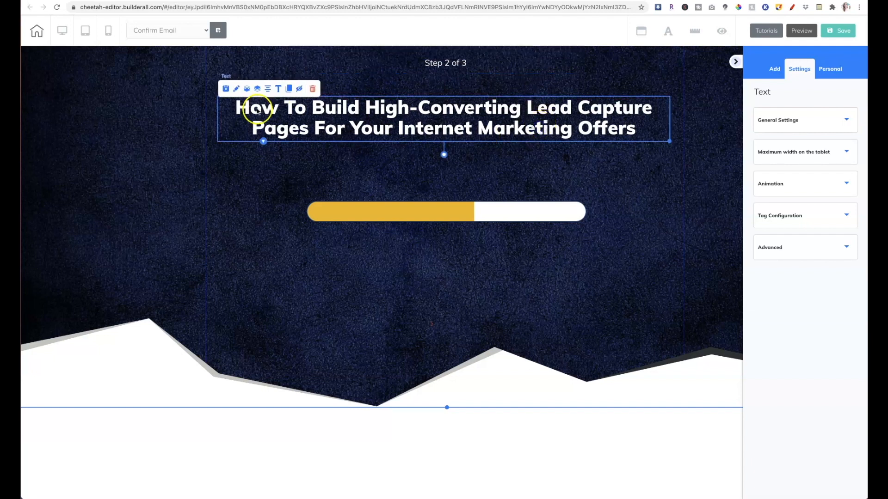
pyautogui.click(434, 63)
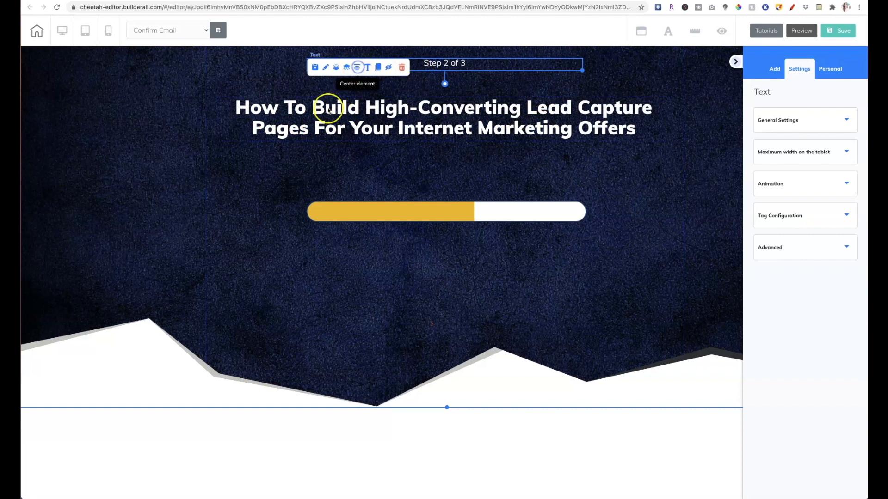
# - Replace the headline with "Whoops! One More Step! Please Check Your Email and Click the Link to Confirm to Go to the Next Step!"
pyautogui.doubleClick(250, 112)
pyautogui.moveTo(249, 112); pyautogui.dragTo(632, 126)
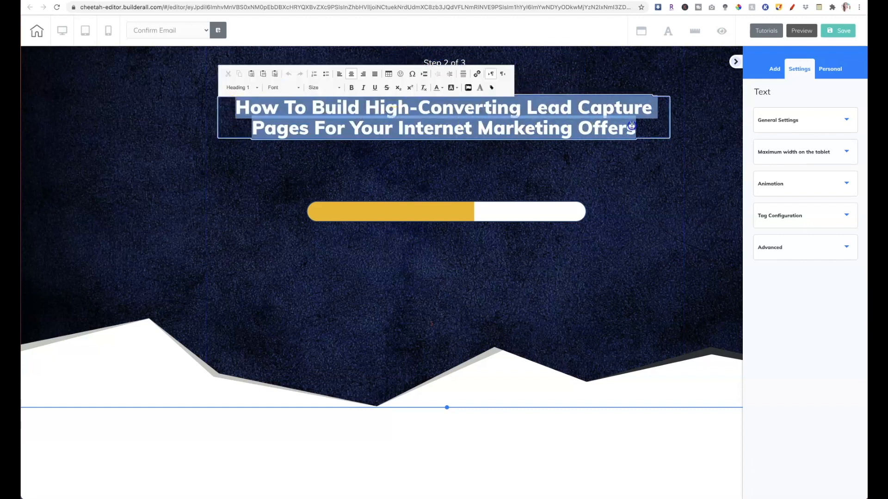
pyautogui.write('Whoop')
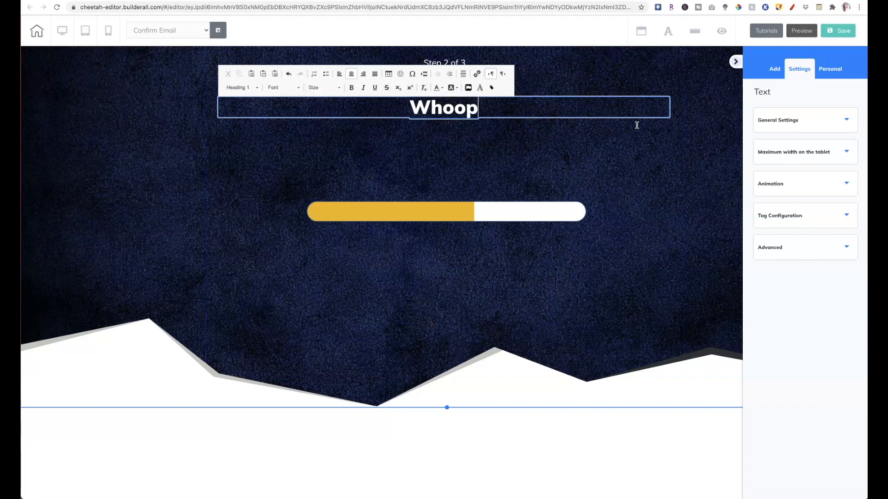
pyautogui.write('s! One More S')
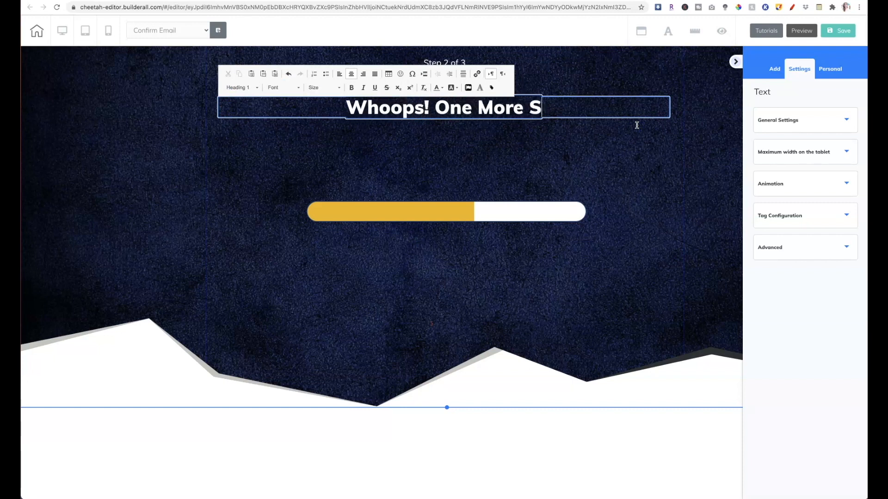
pyautogui.write('tep! Please Check Your Email and Click the Link to Confirm to Go to the Next Step!')
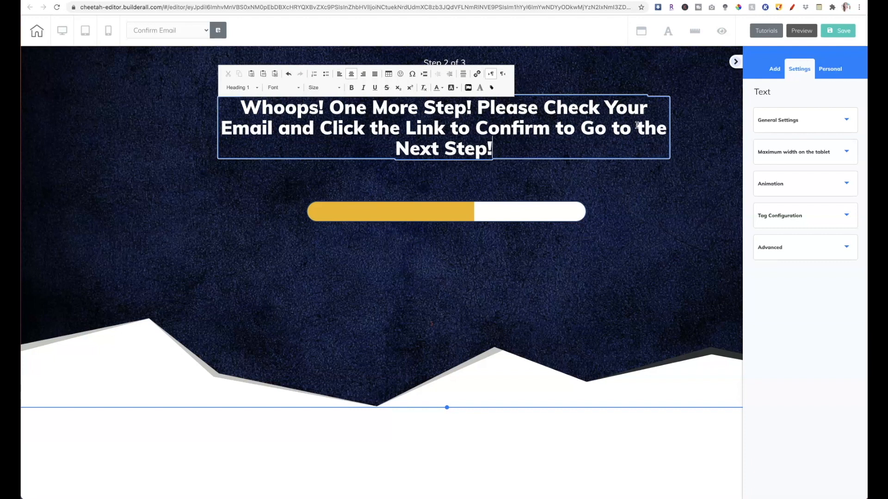
pyautogui.click(632, 262)
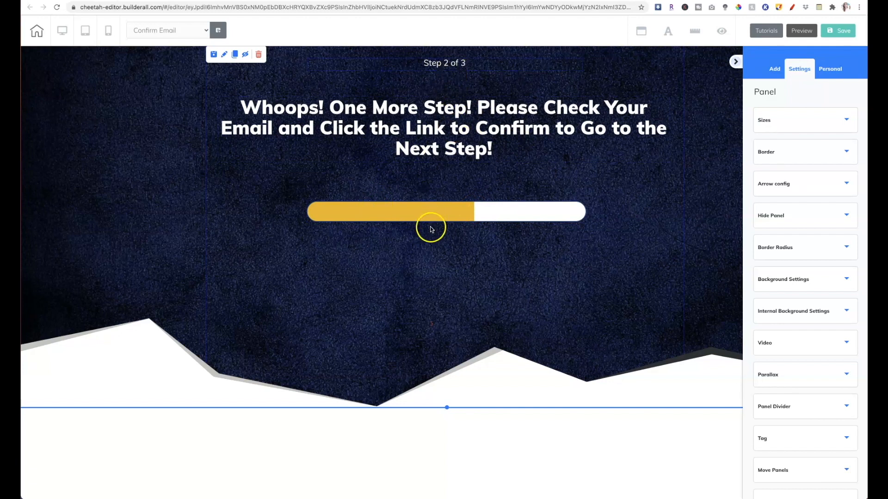
# - Move the progress bar lower and place a duplicate of the "Step 2 of 3" text just above it
pyautogui.moveTo(447, 214); pyautogui.dragTo(446, 239)
pyautogui.click(446, 65)
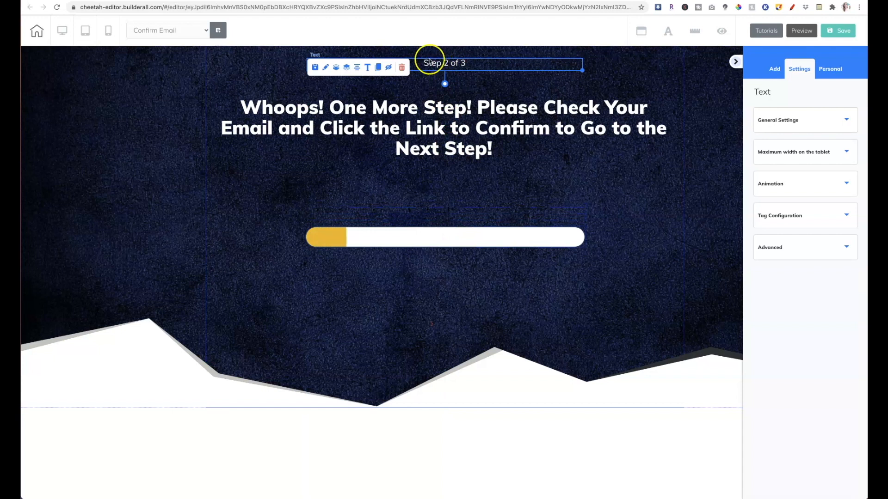
pyautogui.click(413, 81)
pyautogui.click(436, 69)
pyautogui.click(378, 67)
pyautogui.moveTo(468, 71); pyautogui.dragTo(414, 213)
# - Change the duplicated text above the progress bar to "50% Complete" and apply the Neutral Paragraph style
pyautogui.doubleClick(441, 213)
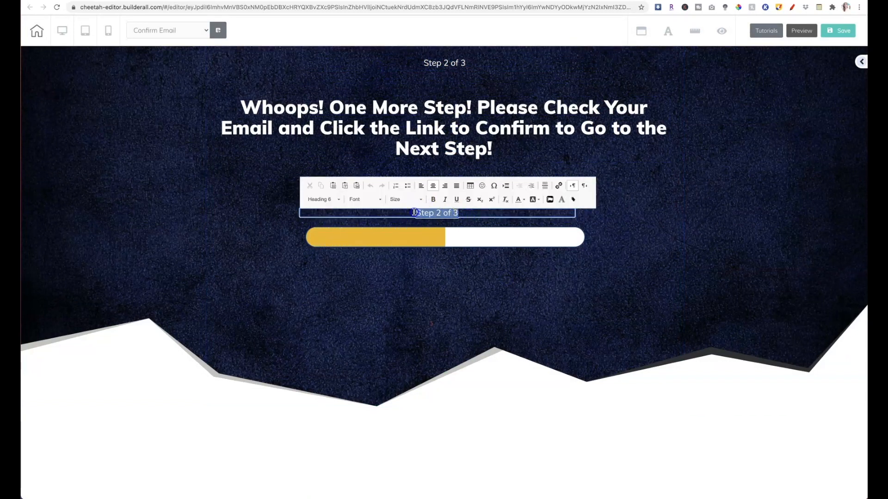
pyautogui.write('50% Complete')
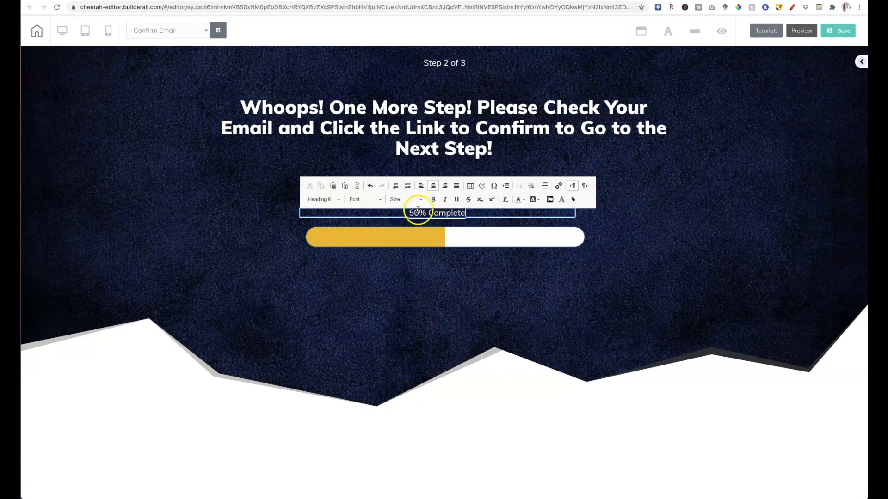
pyautogui.click(338, 200)
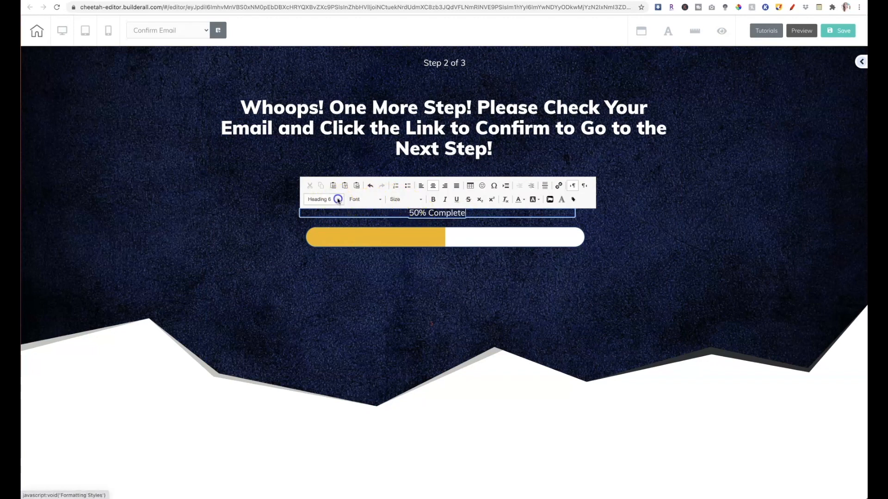
pyautogui.scroll(-4, 328, 241)
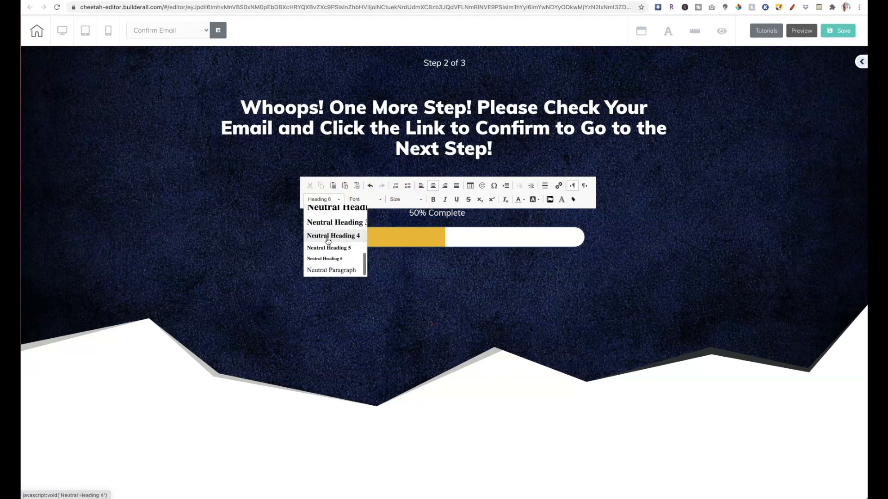
pyautogui.click(329, 269)
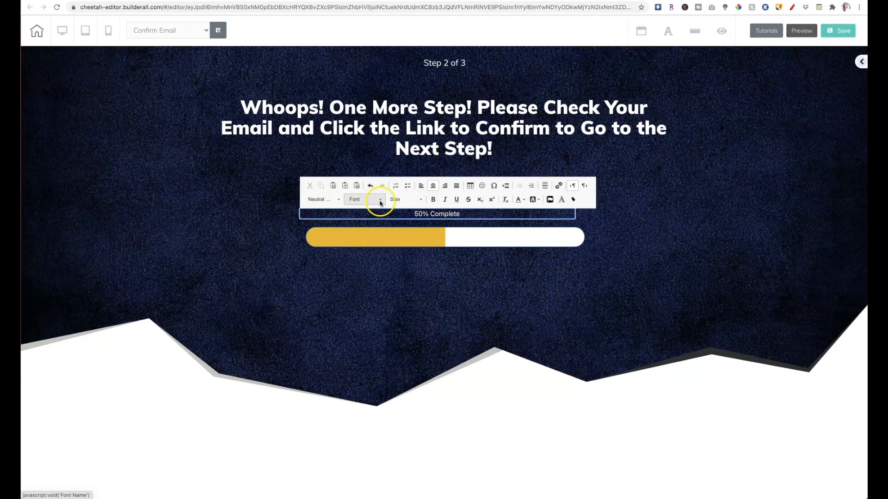
# - Set the font size of the "50% Complete" text to 25
pyautogui.click(395, 199)
pyautogui.scroll(-5, 399, 251)
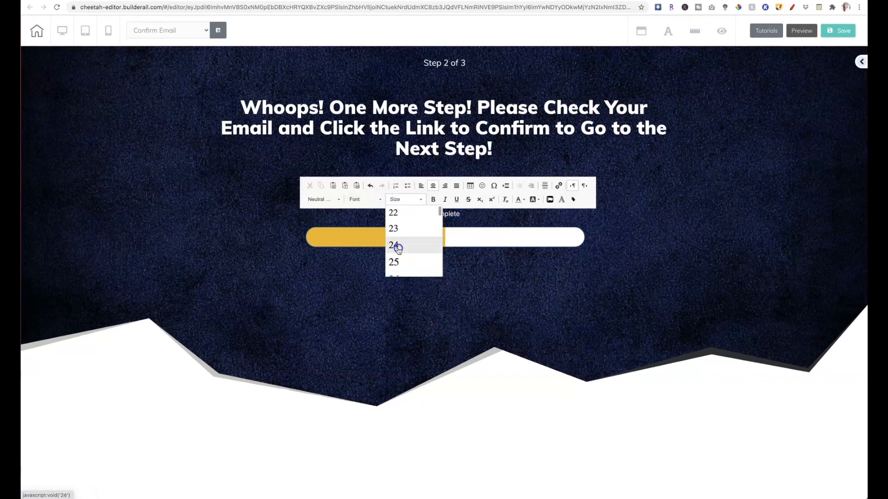
pyautogui.click(395, 245)
pyautogui.moveTo(413, 218); pyautogui.dragTo(464, 219)
pyautogui.click(403, 199)
pyautogui.scroll(-4, 406, 247)
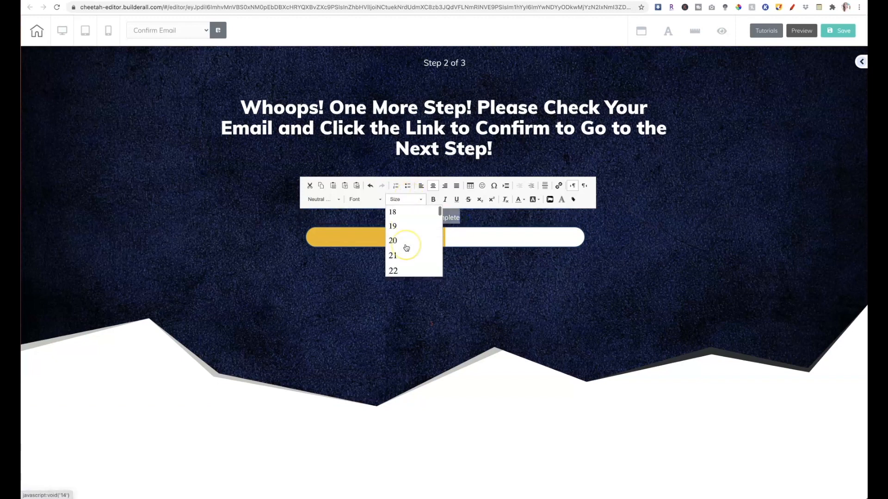
pyautogui.scroll(-2, 406, 247)
pyautogui.click(405, 243)
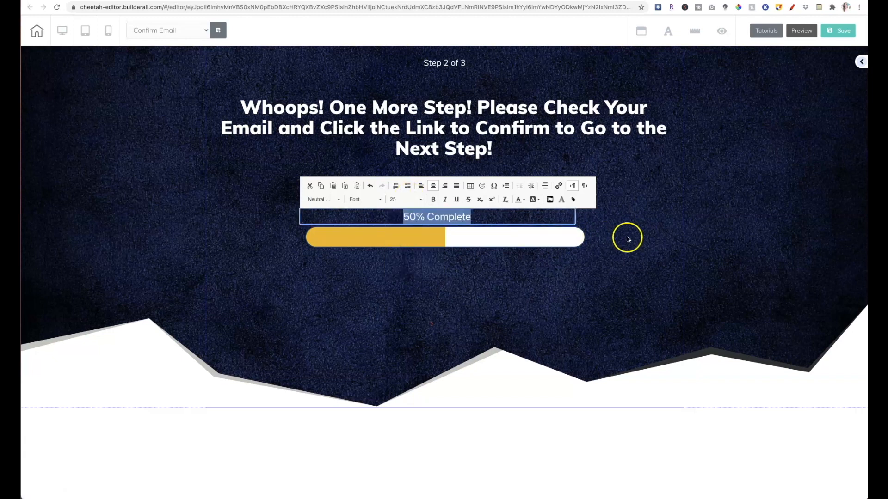
# - Change the font of the "50% Complete" text to Muli and finish editing it
pyautogui.click(379, 200)
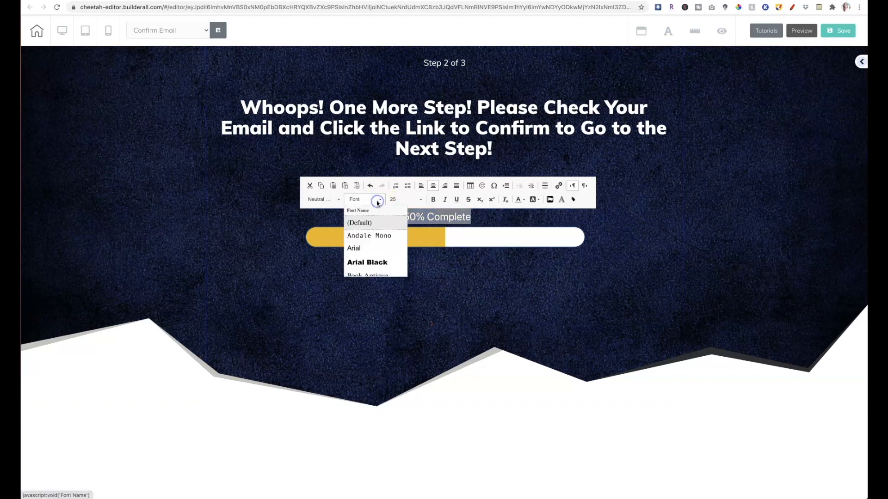
pyautogui.scroll(-6, 366, 233)
pyautogui.scroll(-3, 368, 235)
pyautogui.click(356, 260)
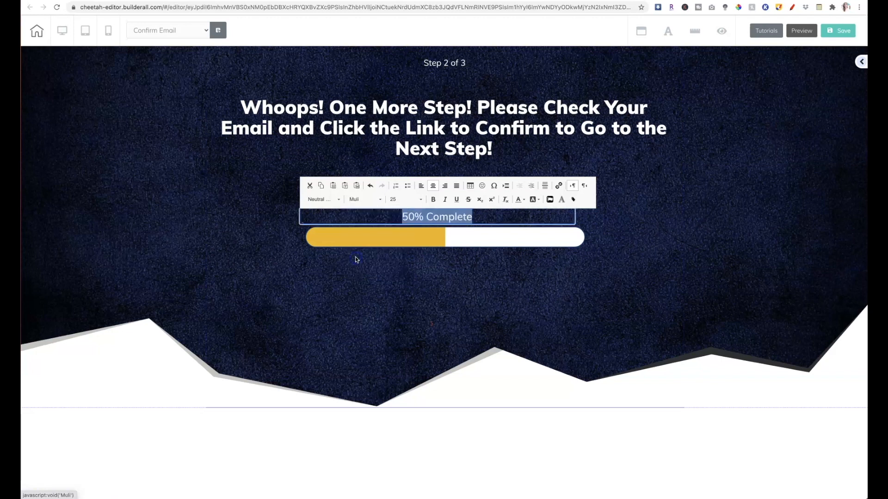
pyautogui.click(636, 252)
# - Move the progress bar slightly lower and nudge the "50% Complete" text up to leave a gap between them
pyautogui.click(459, 235)
pyautogui.moveTo(459, 236); pyautogui.dragTo(459, 250)
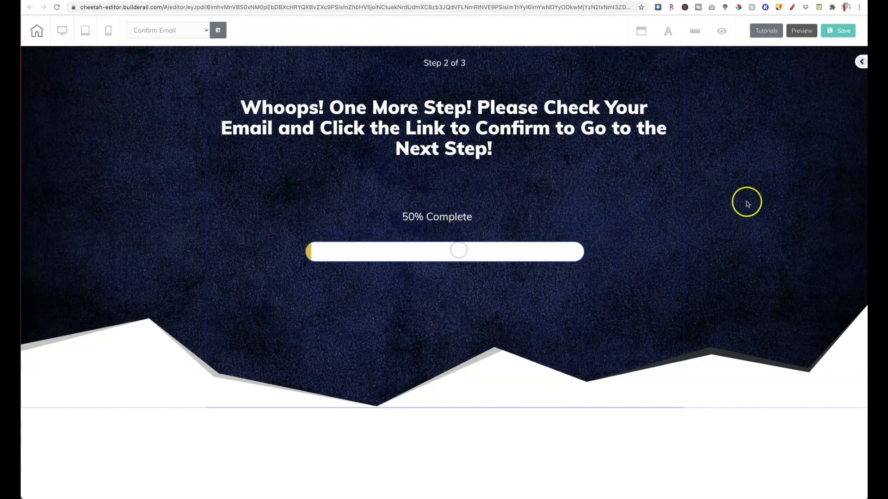
pyautogui.moveTo(455, 218); pyautogui.dragTo(454, 216)
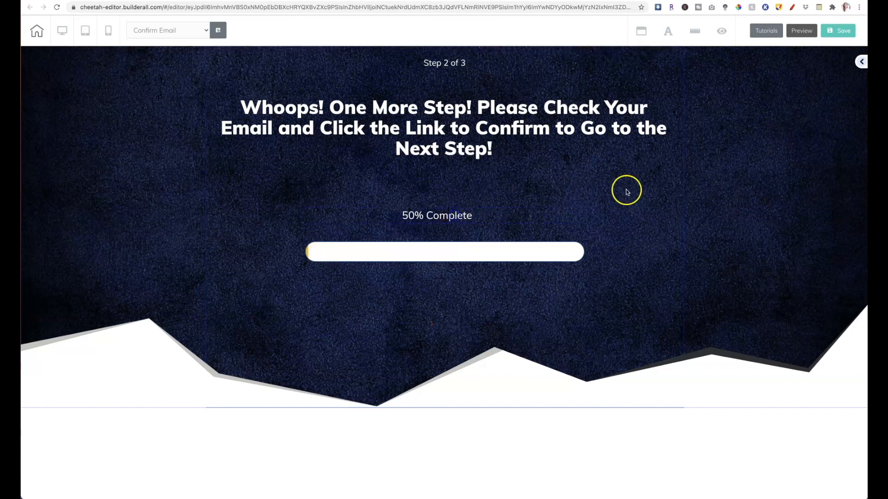
# - Save and publish the Confirm Email page, then save and exit to the site's page overview
pyautogui.click(715, 173)
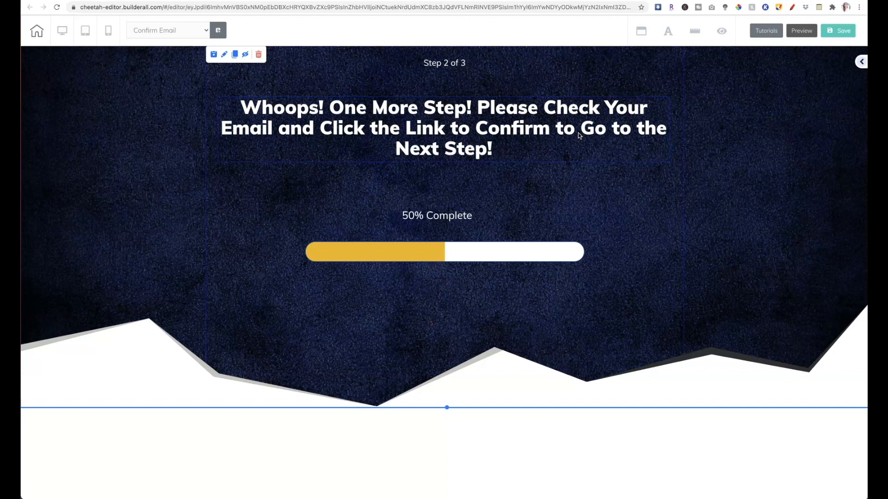
pyautogui.click(844, 31)
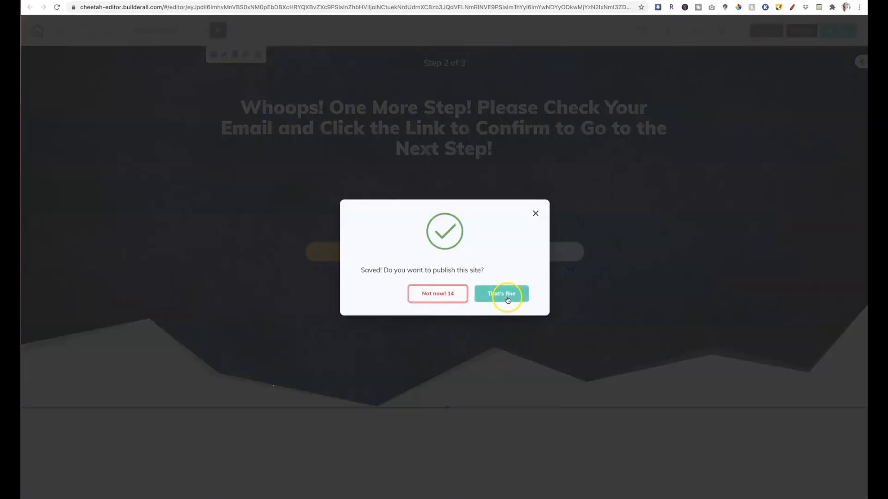
pyautogui.click(507, 299)
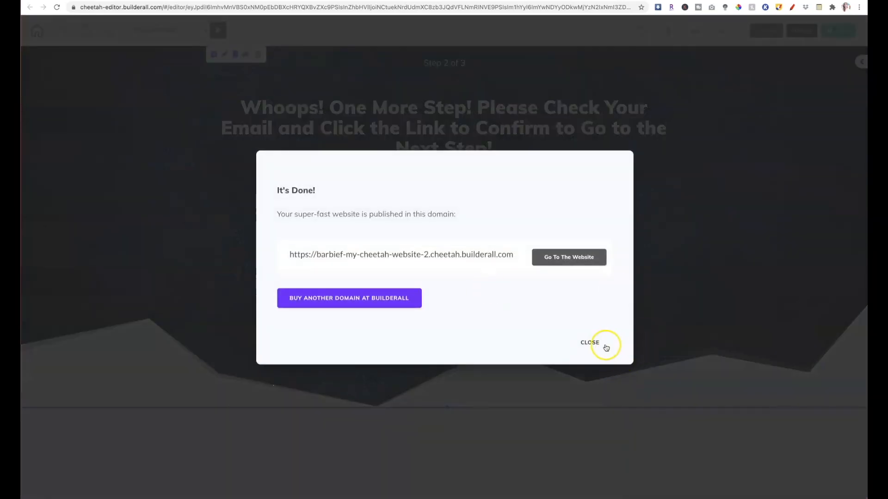
pyautogui.click(592, 342)
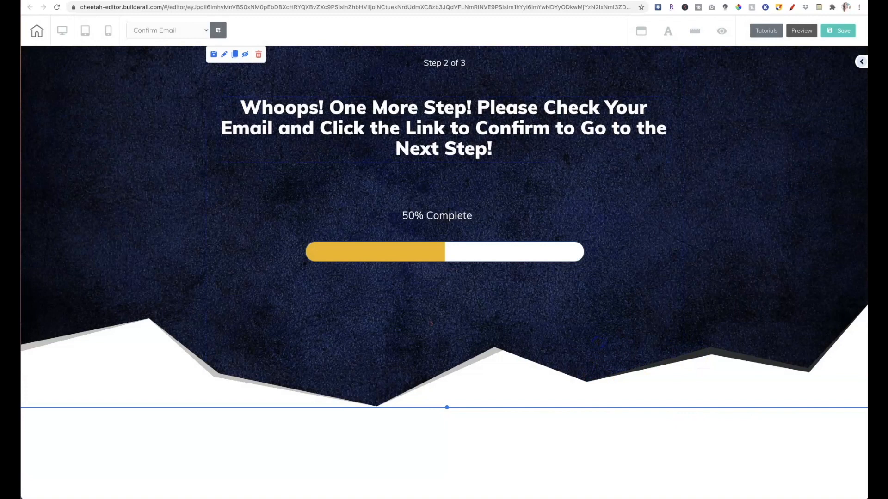
pyautogui.click(38, 36)
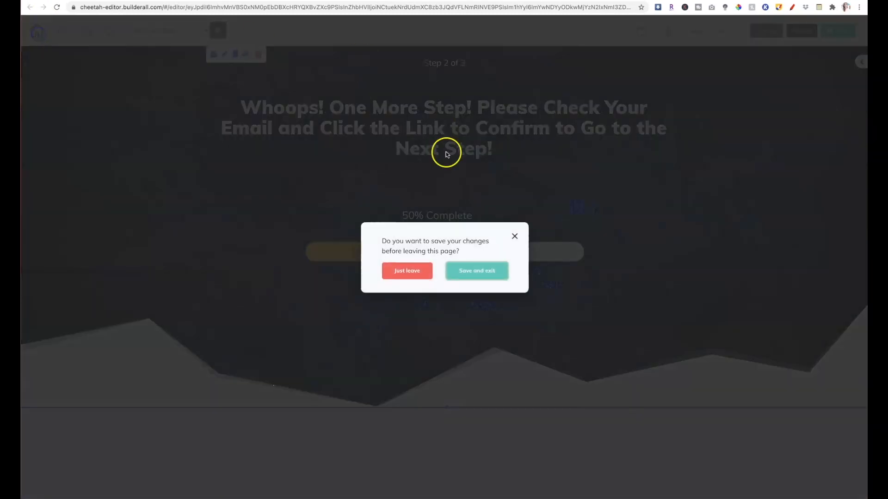
pyautogui.click(461, 270)
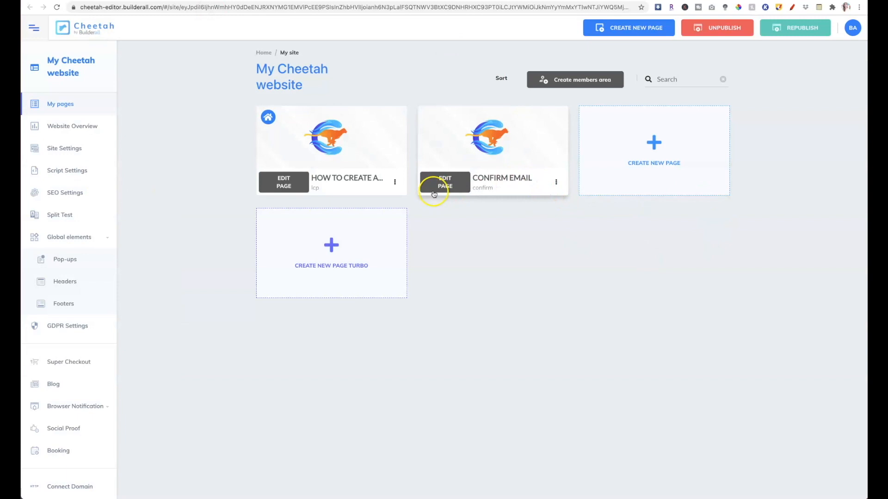
# - Duplicate the Confirm Email page and open the settings of the copy
pyautogui.click(557, 182)
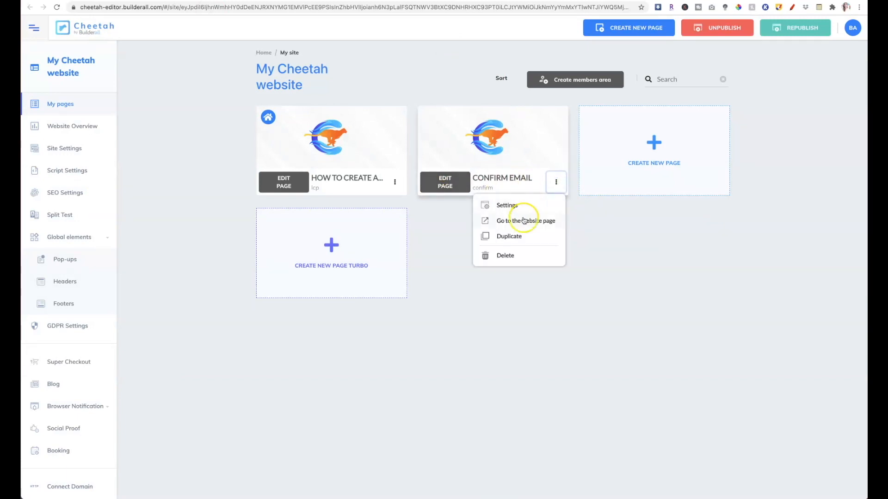
pyautogui.click(520, 236)
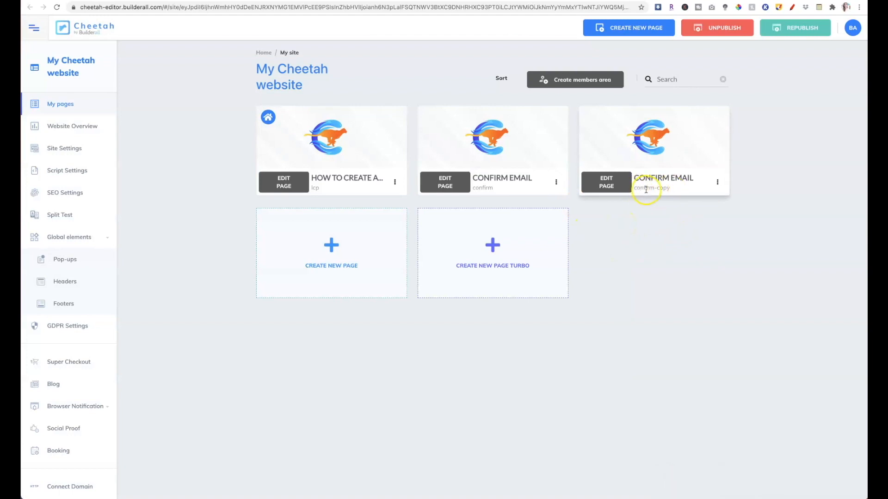
pyautogui.click(718, 184)
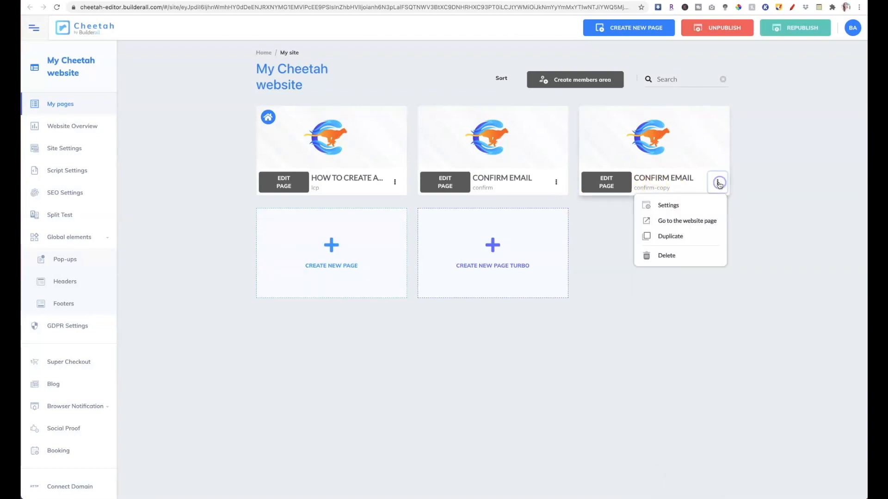
pyautogui.click(677, 206)
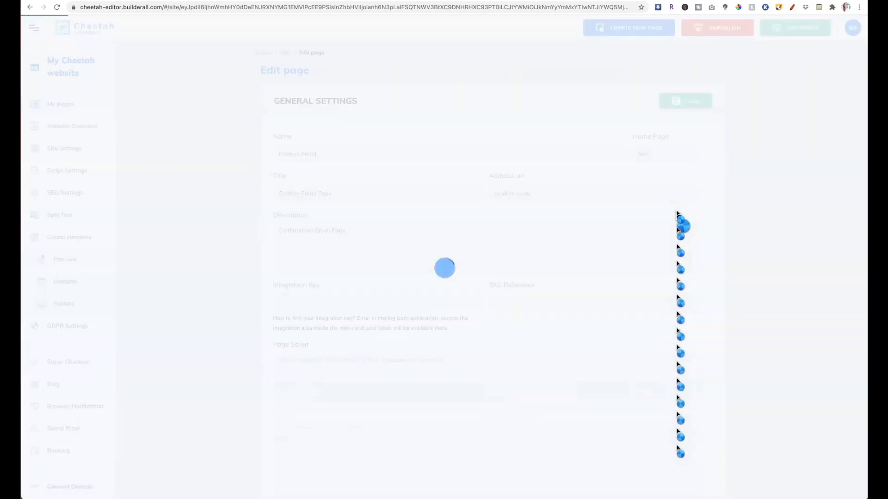
# - Set the copied page's name and title to "Thank You Page" and its address URL to "thank-you"
pyautogui.moveTo(342, 154); pyautogui.dragTo(260, 154)
pyautogui.write('Thank You Page')
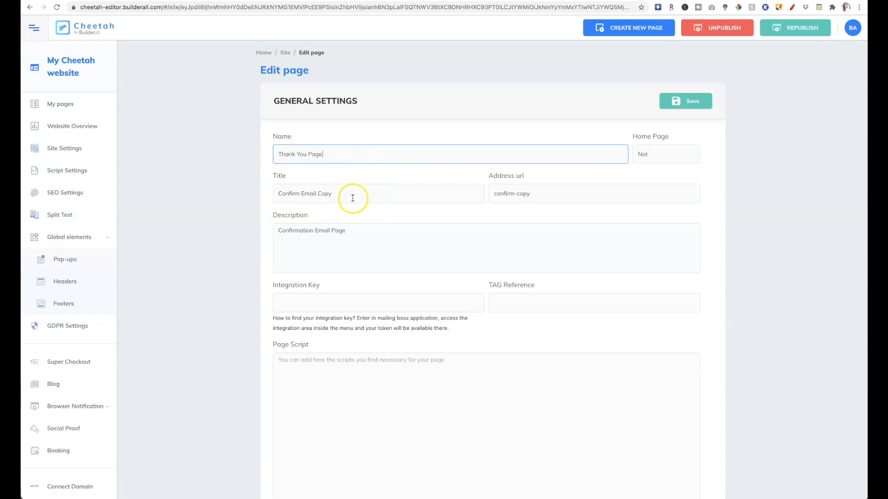
pyautogui.moveTo(353, 198); pyautogui.dragTo(256, 193)
pyautogui.write('Thank You Page')
pyautogui.moveTo(534, 194); pyautogui.dragTo(491, 194)
pyautogui.write('than')
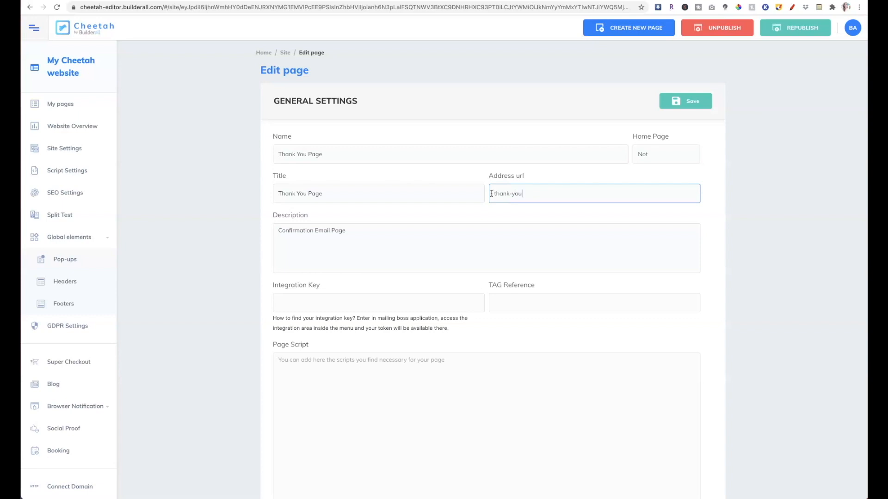
# - Replace the page description with "Thank You Page" and save the page settings
pyautogui.moveTo(389, 232); pyautogui.dragTo(271, 234)
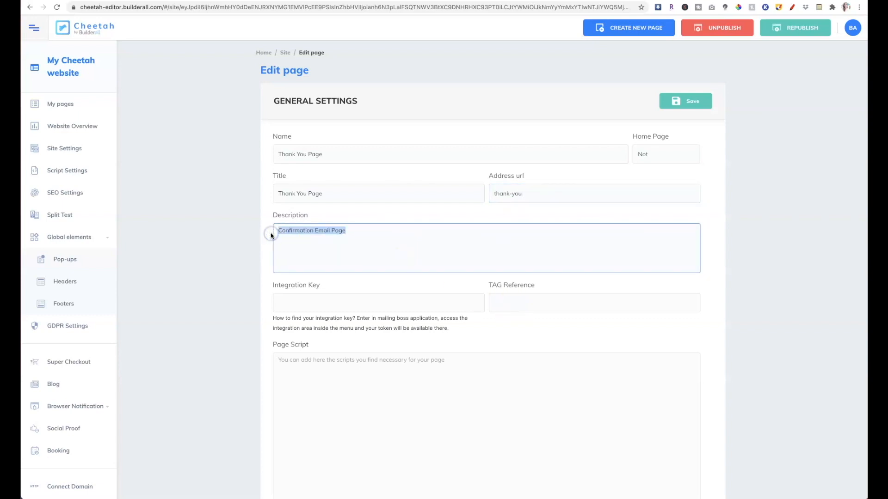
pyautogui.write('Thank You')
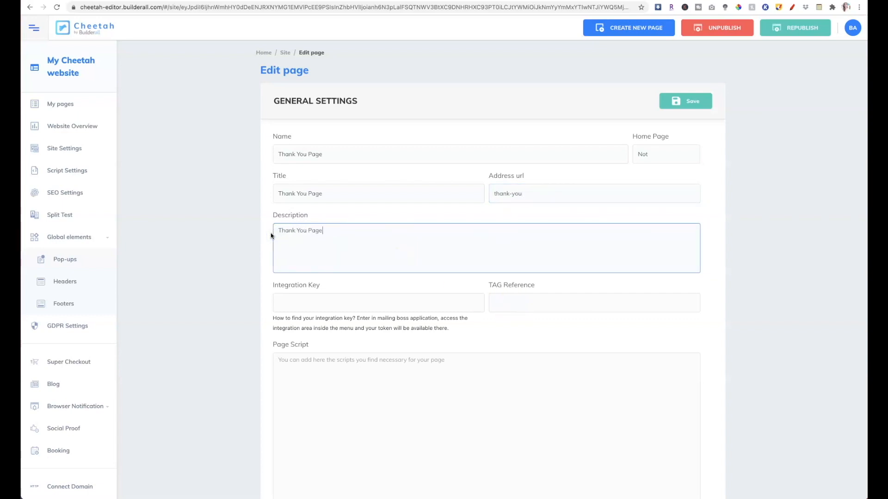
pyautogui.click(786, 240)
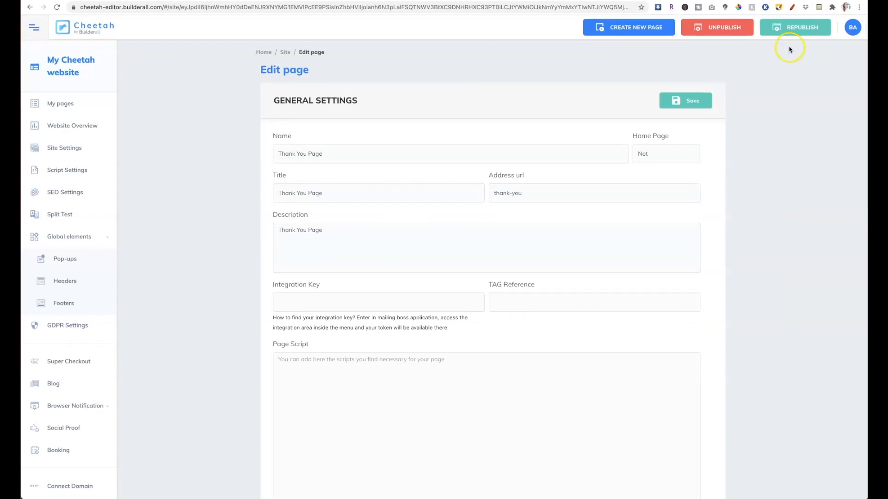
pyautogui.click(706, 99)
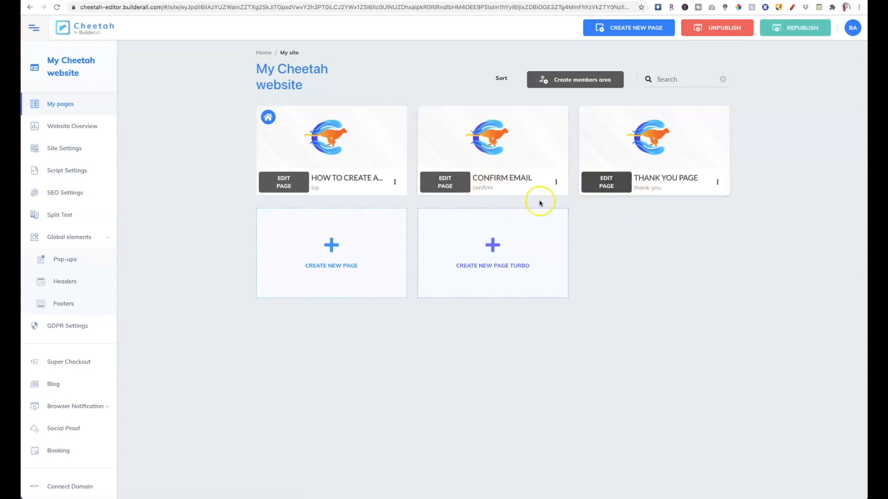
# - Open the Thank You Page for editing and delete the "Step 2 of 3" text above the headline
pyautogui.click(613, 187)
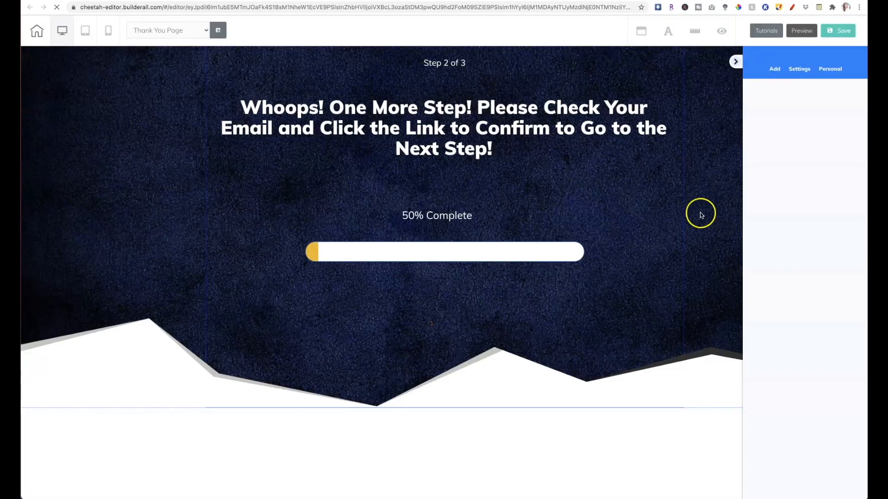
pyautogui.click(456, 67)
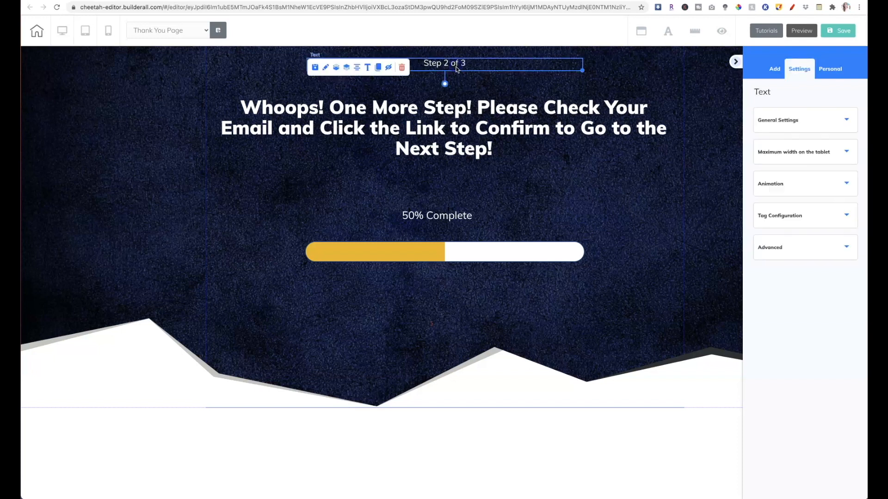
pyautogui.click(402, 67)
pyautogui.click(512, 285)
# - Replace the headline text with "Congrats! You're In!!" and finish editing it
pyautogui.doubleClick(310, 113)
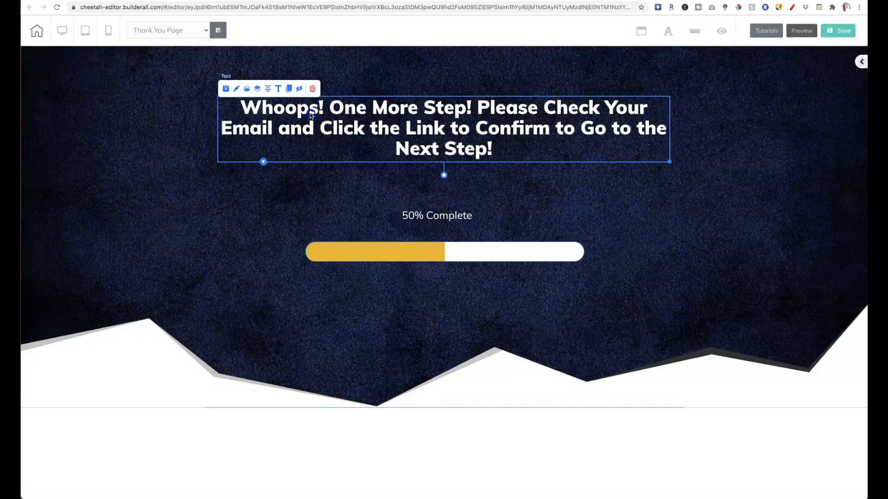
pyautogui.moveTo(241, 108); pyautogui.dragTo(546, 151)
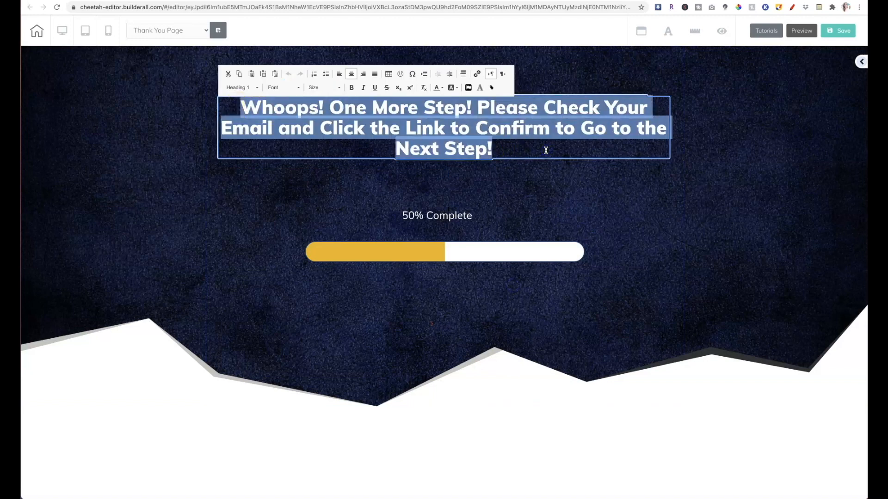
pyautogui.write('Congrat')
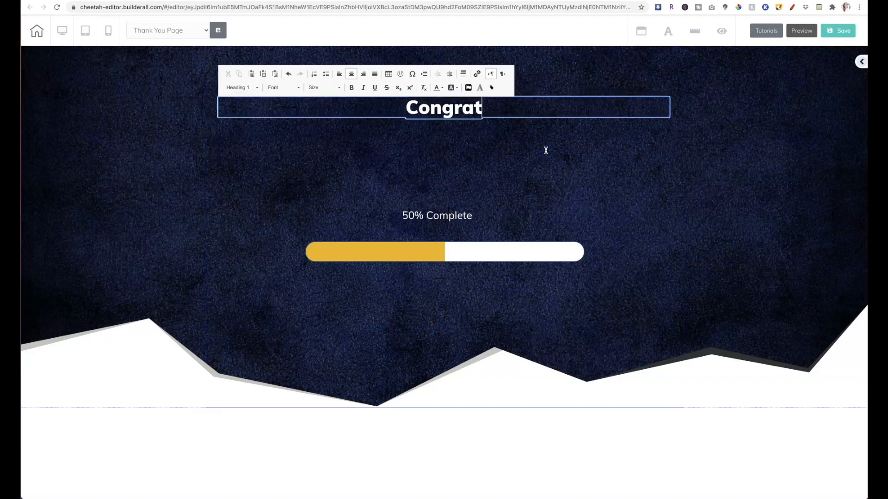
pyautogui.write("s! You're In!!")
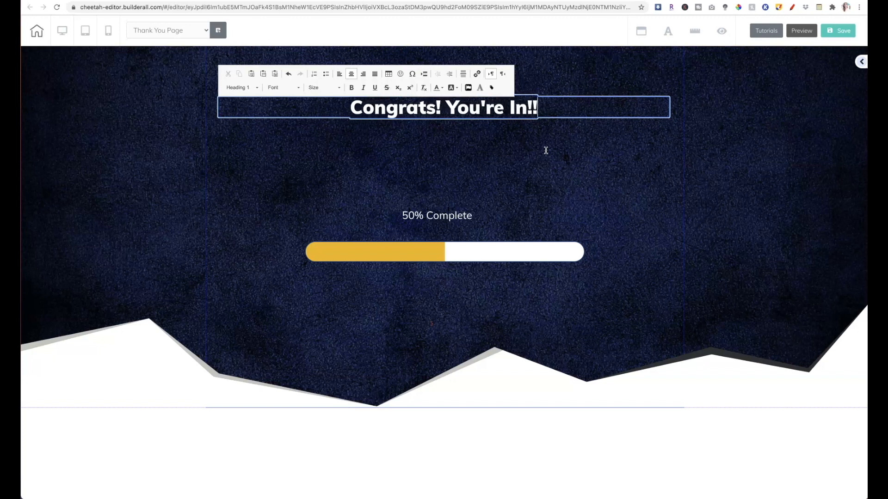
pyautogui.click(603, 166)
# - Delete the "50% Complete" text and the progress bar beneath it
pyautogui.click(429, 214)
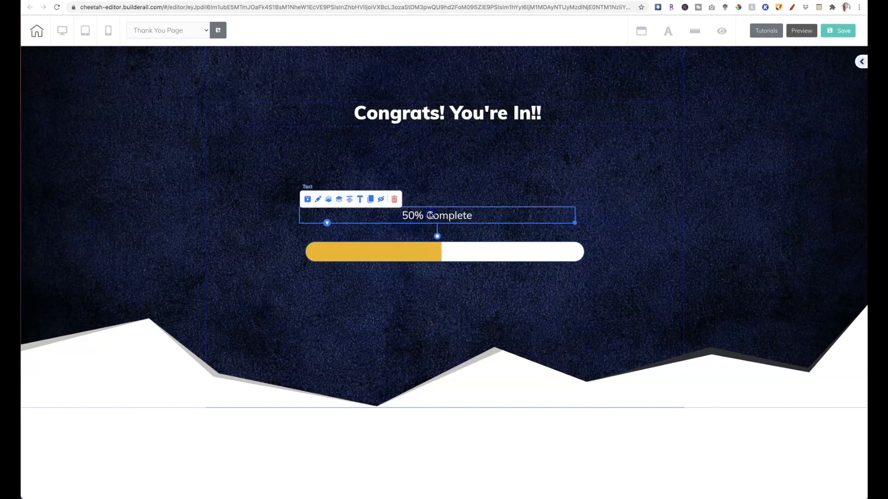
pyautogui.click(394, 199)
pyautogui.click(507, 283)
pyautogui.click(454, 261)
pyautogui.click(395, 233)
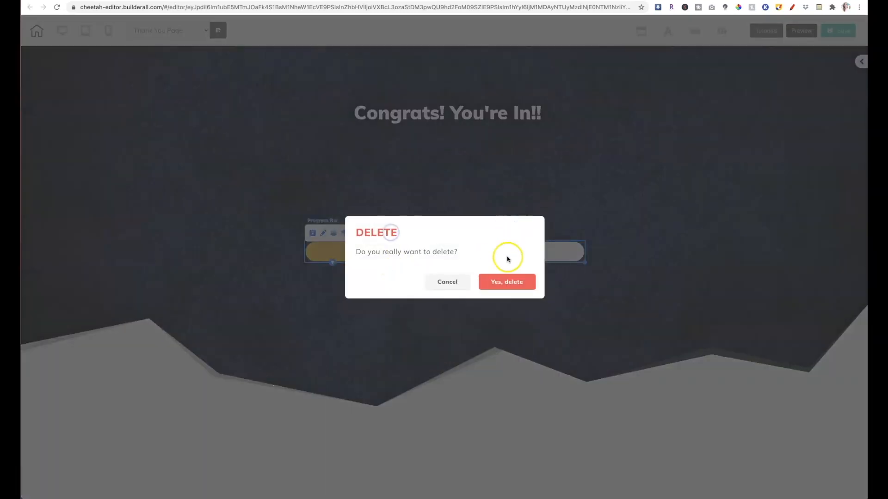
pyautogui.click(507, 282)
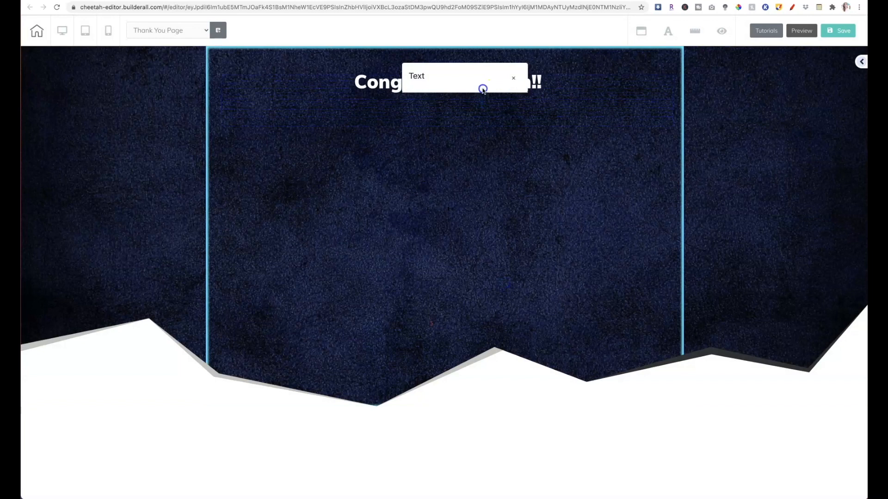
# - Move the "Congrats! You're In!!" headline up near the upper edge of the panel
pyautogui.click(608, 127)
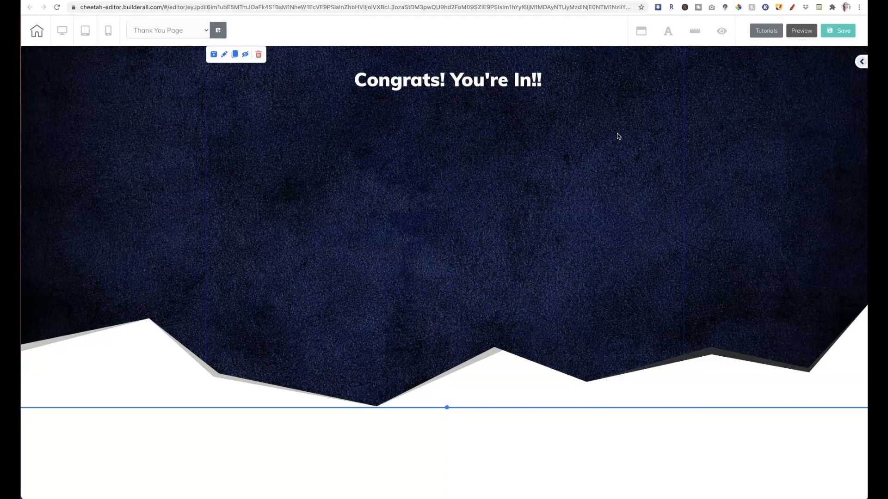
pyautogui.moveTo(460, 84); pyautogui.dragTo(460, 79)
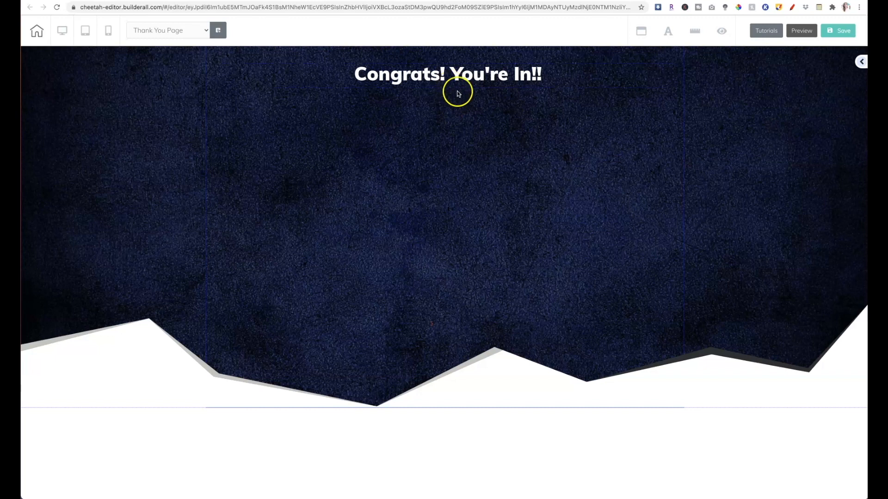
# - Add a Vidello video element to the panel below the "Congrats! You're In!!" headline
pyautogui.click(861, 62)
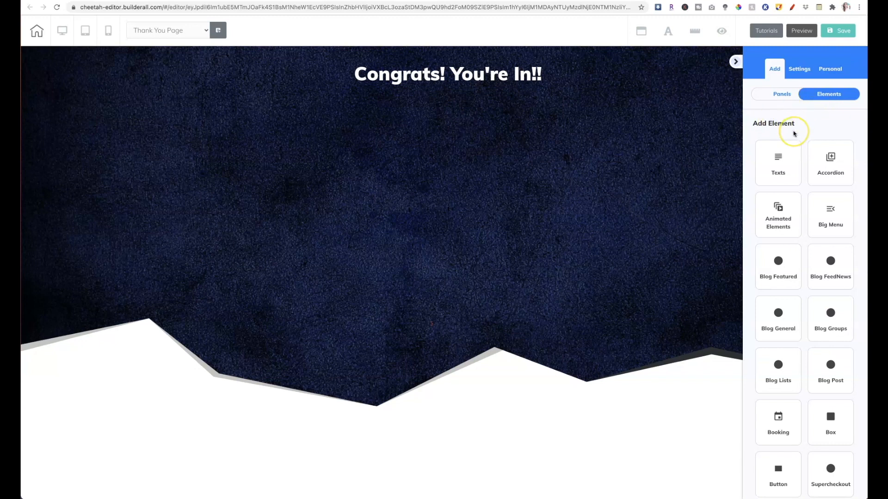
pyautogui.scroll(-8, 786, 129)
pyautogui.scroll(-3, 794, 134)
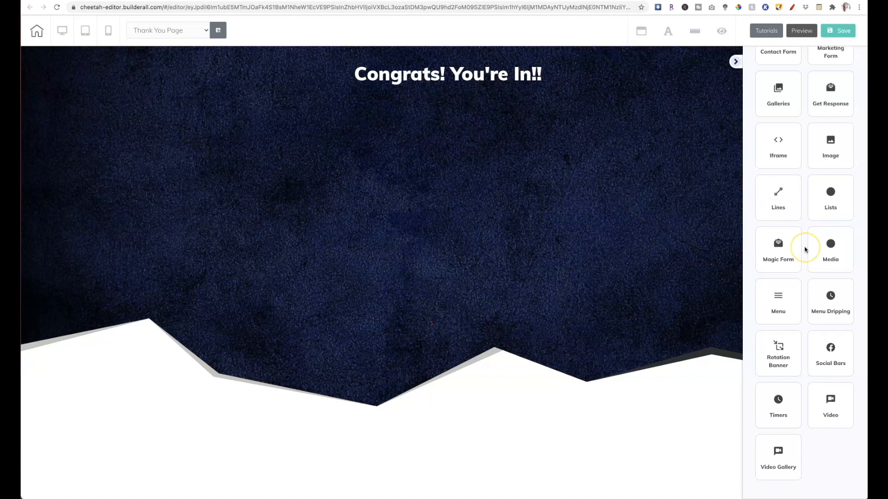
pyautogui.click(833, 396)
pyautogui.moveTo(828, 362); pyautogui.dragTo(462, 175)
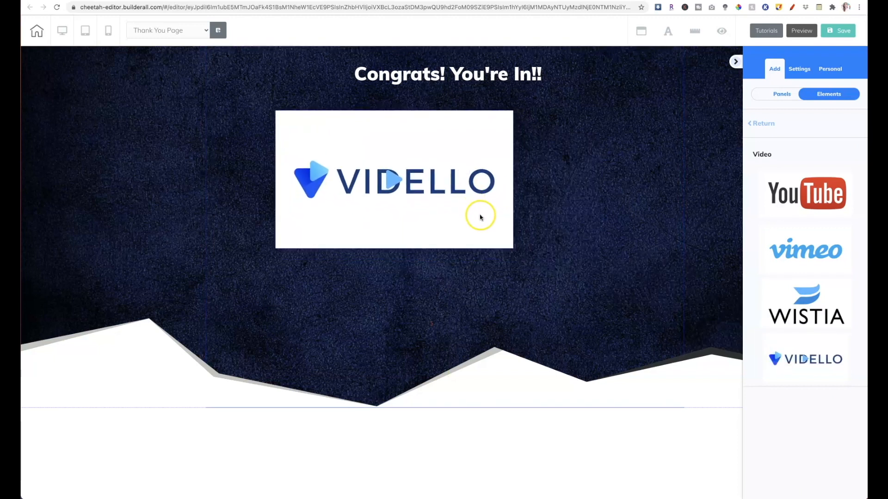
# - Enlarge the Vidello video element and center it horizontally under the headline
pyautogui.click(480, 216)
pyautogui.moveTo(513, 250); pyautogui.dragTo(580, 261)
pyautogui.click(566, 259)
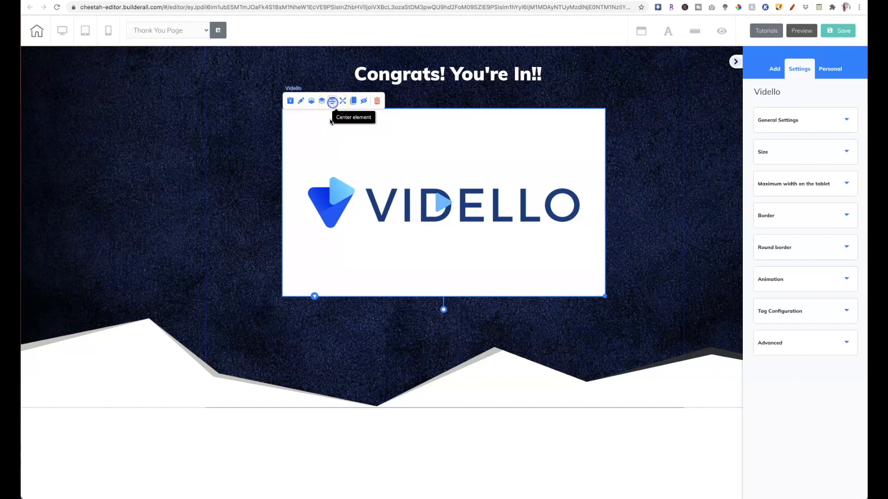
pyautogui.click(332, 103)
# - Extend the dark panel's lower edge further below the video, and save and publish the Thank You Page
pyautogui.click(638, 212)
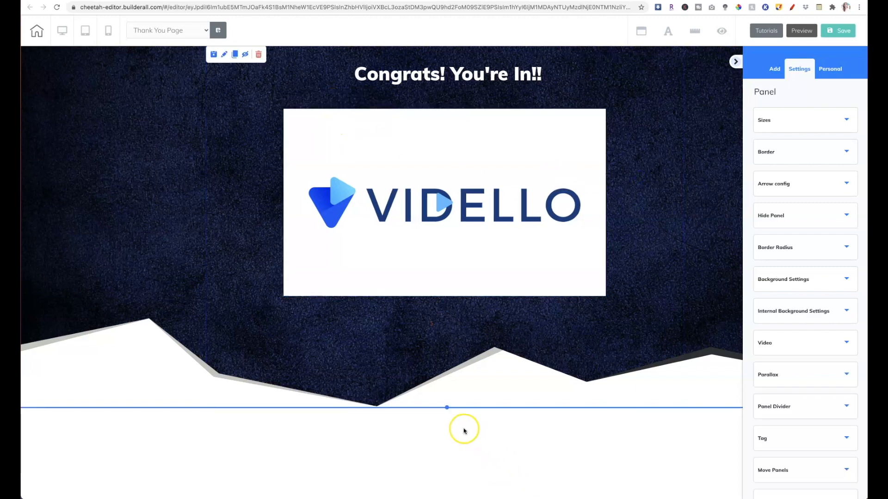
pyautogui.moveTo(447, 407); pyautogui.dragTo(448, 485)
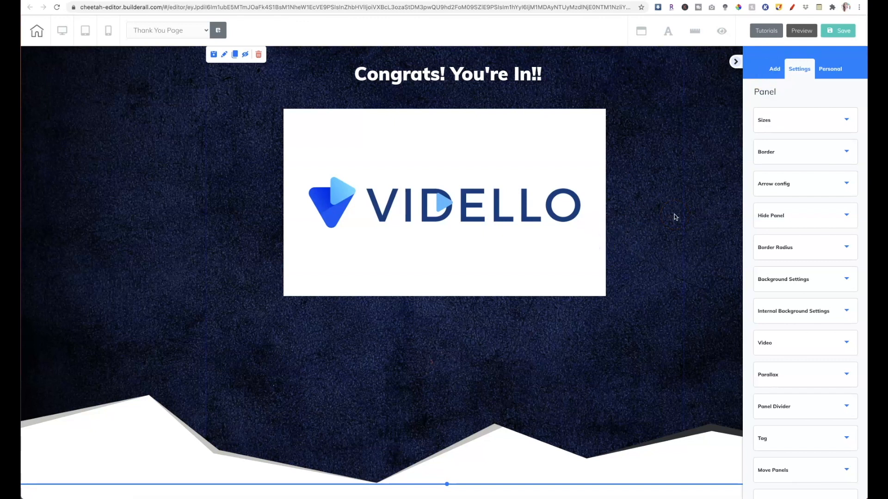
pyautogui.click(838, 31)
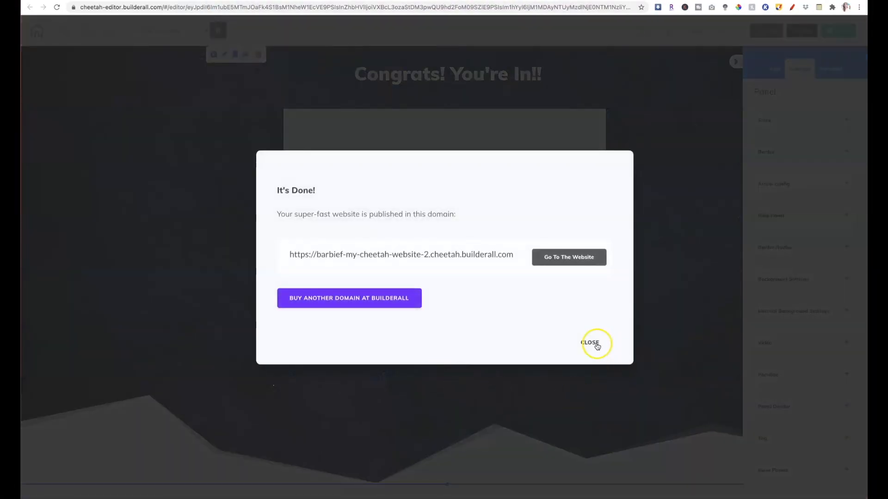
pyautogui.click(594, 342)
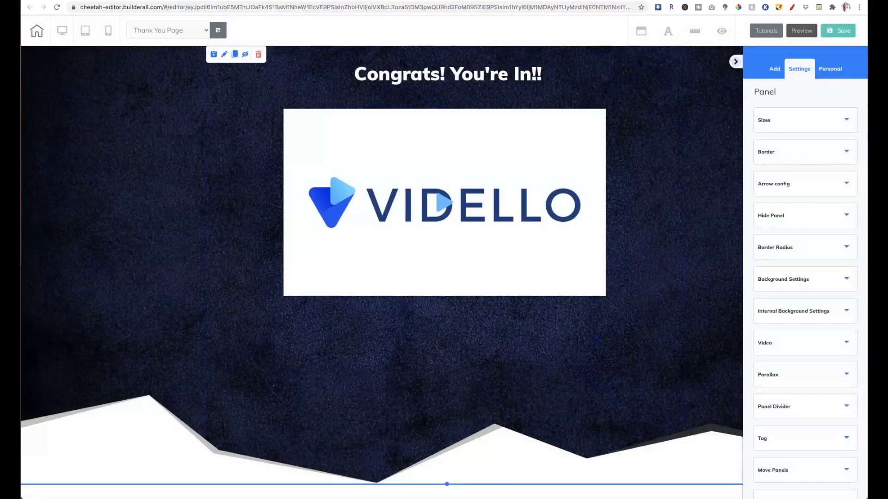
# - Switch to the How To Create a Lead Capture Page funnel page, saving the Thank You Page changes on exit
pyautogui.click(202, 32)
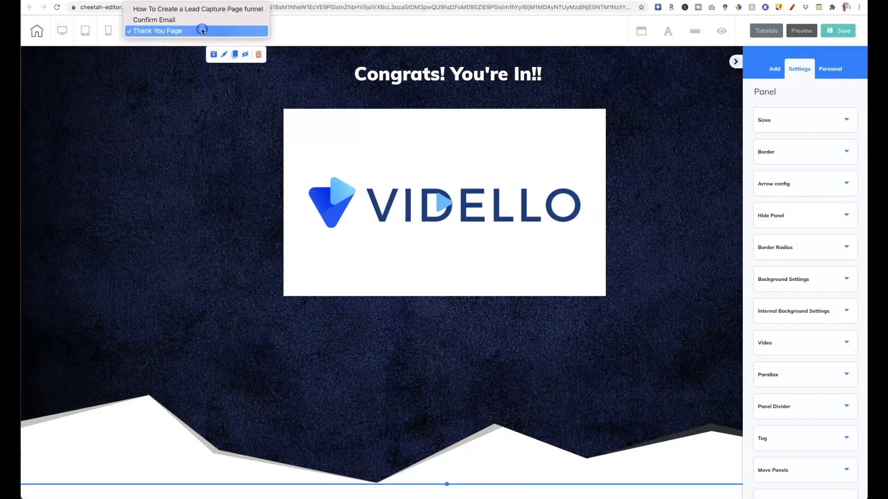
pyautogui.click(192, 9)
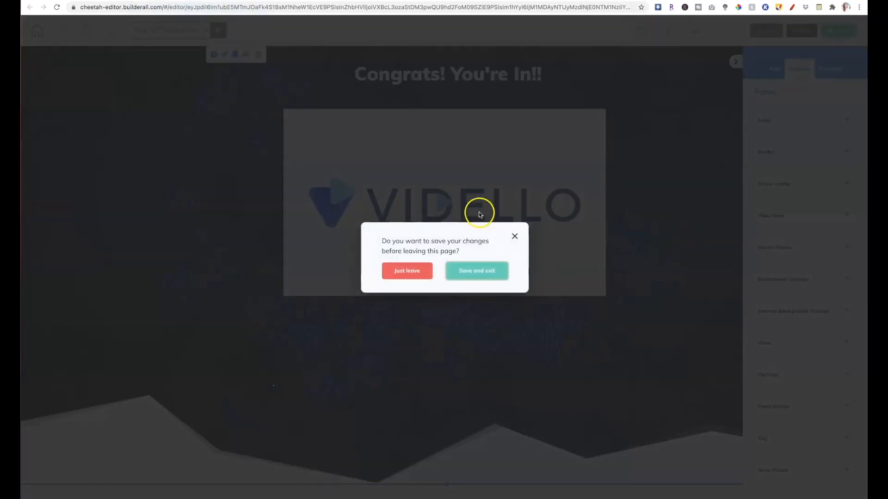
pyautogui.click(472, 276)
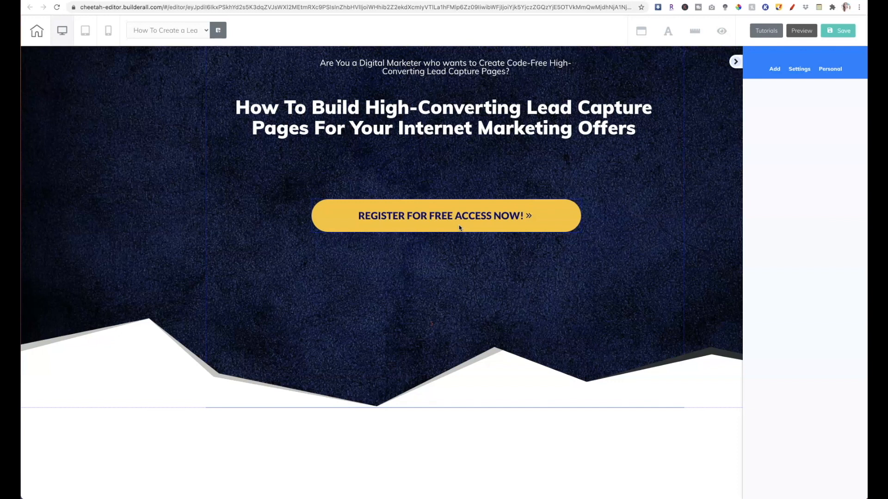
# - Save the "REGISTER FOR FREE ACCESS NOW!" button as a personal element named Yellow Button
pyautogui.click(459, 226)
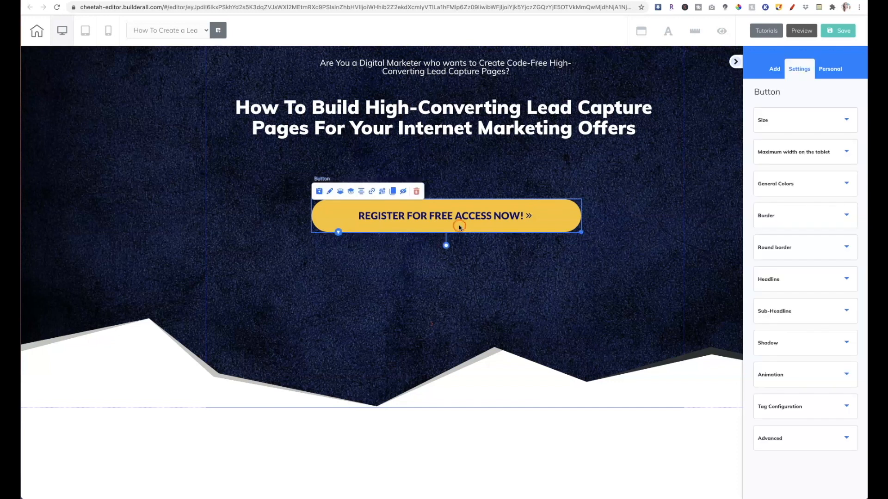
pyautogui.click(781, 438)
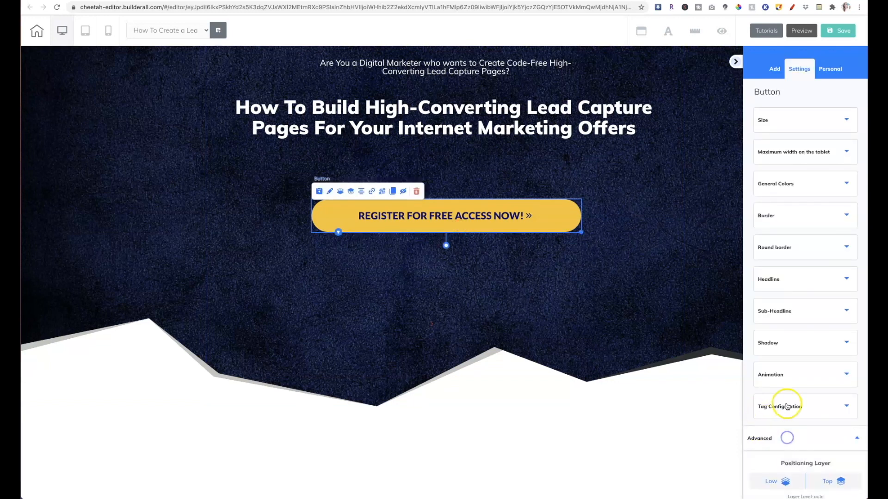
pyautogui.scroll(-3, 786, 411)
pyautogui.scroll(-1, 787, 407)
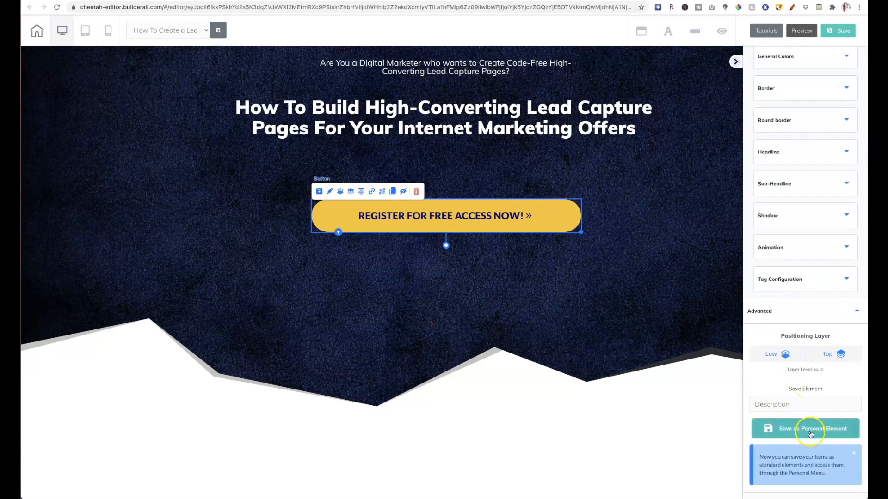
pyautogui.click(812, 404)
pyautogui.write('Yellow Bu')
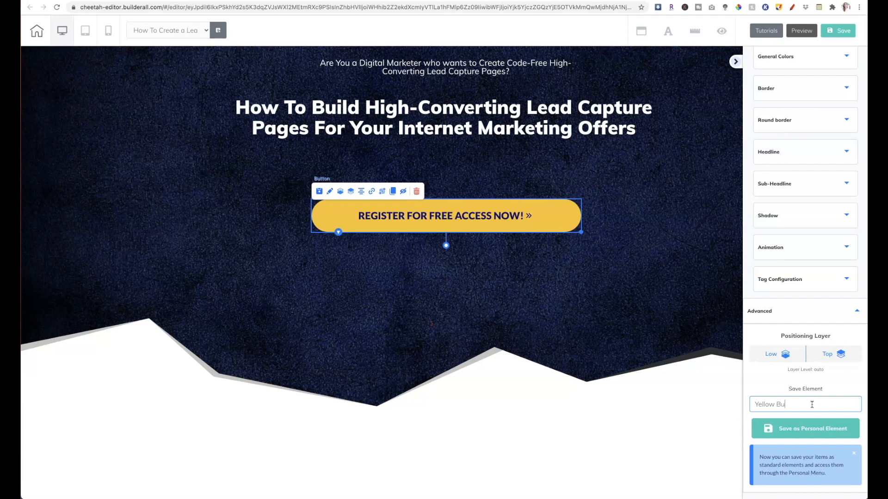
pyautogui.write('tton')
pyautogui.click(817, 428)
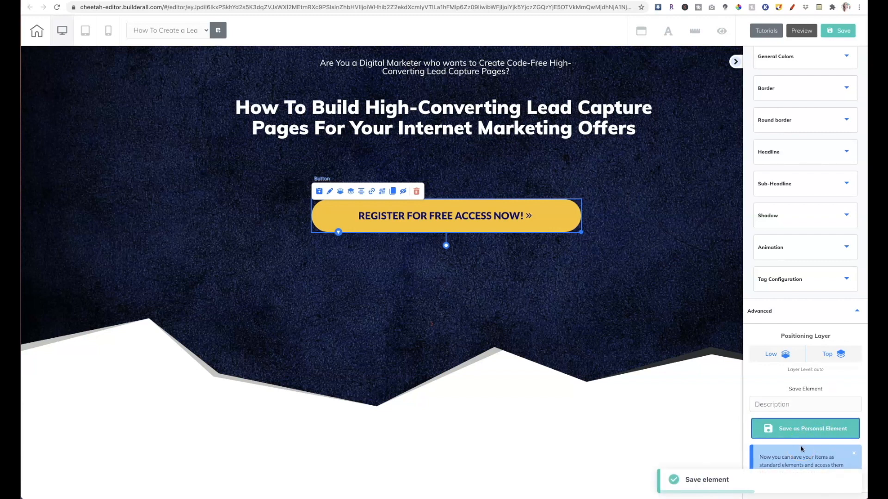
# - Save and publish the lead capture page, and return to the Thank You Page
pyautogui.click(842, 32)
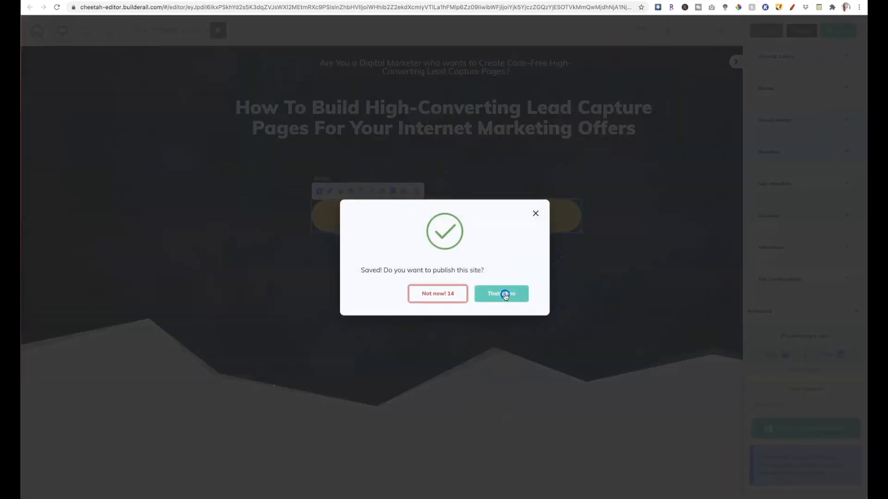
pyautogui.click(504, 294)
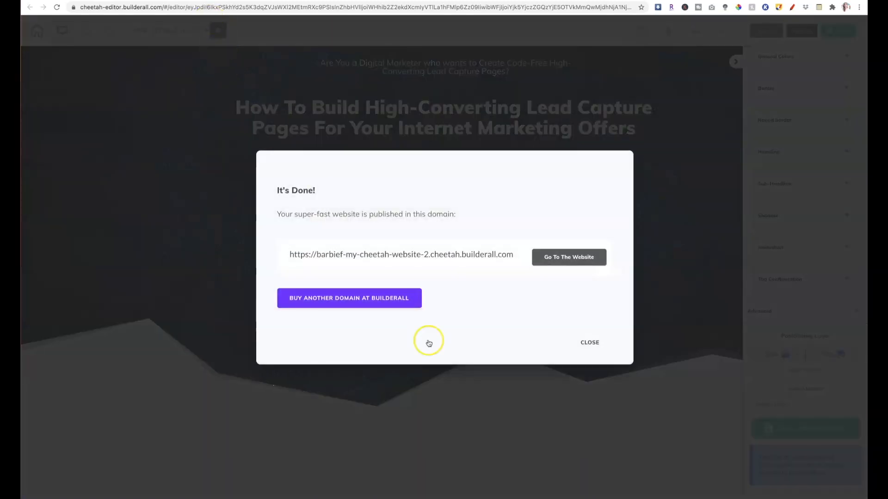
pyautogui.click(585, 343)
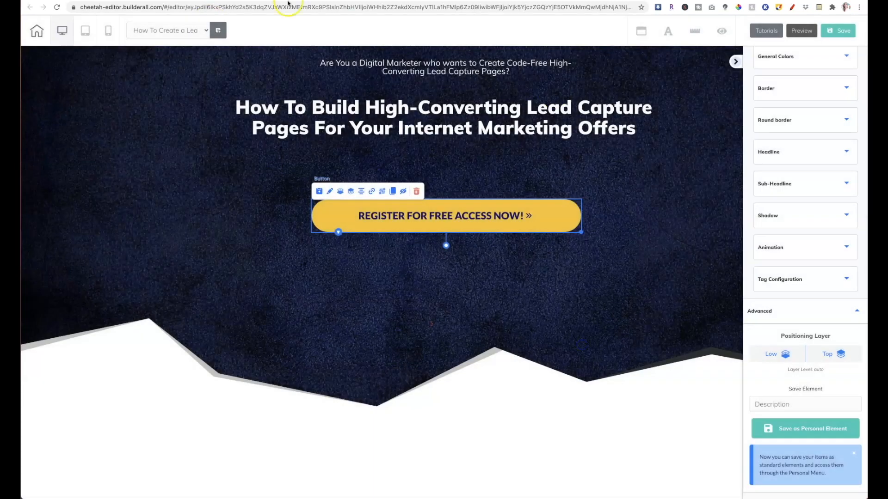
pyautogui.click(196, 28)
pyautogui.click(179, 52)
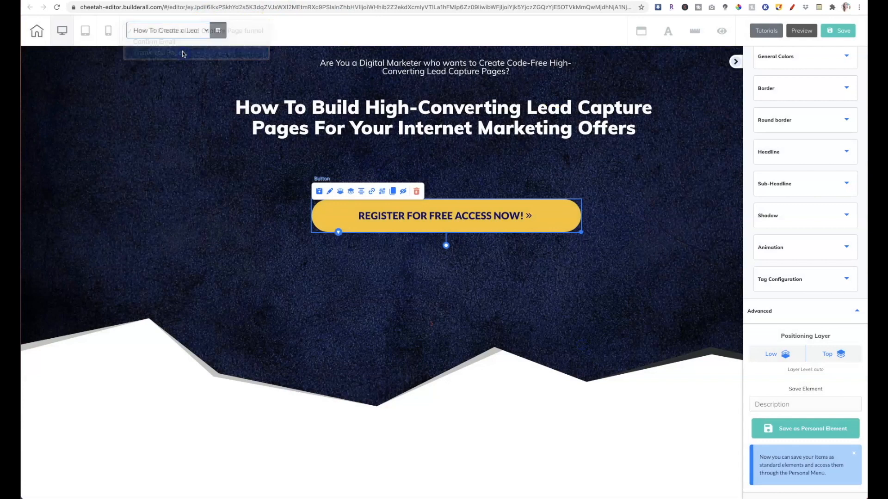
pyautogui.click(498, 274)
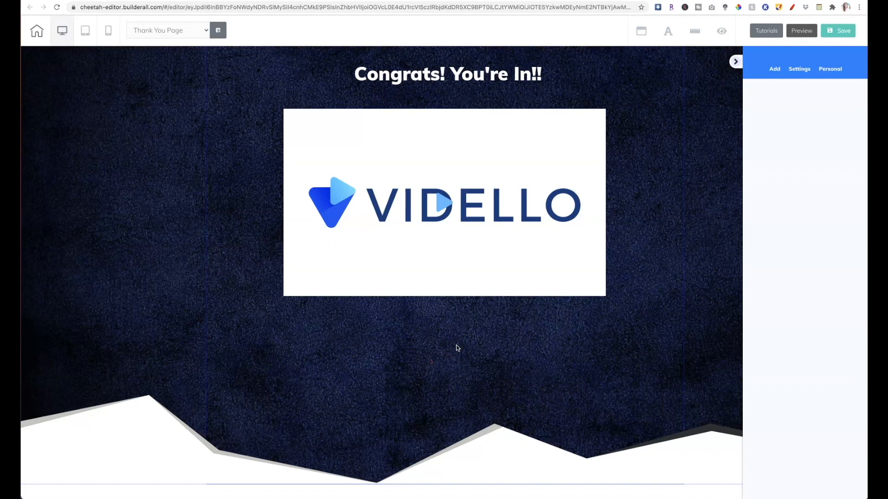
# - Add the saved personal element Yellow Button to the Thank You Page panel below the video
pyautogui.click(835, 70)
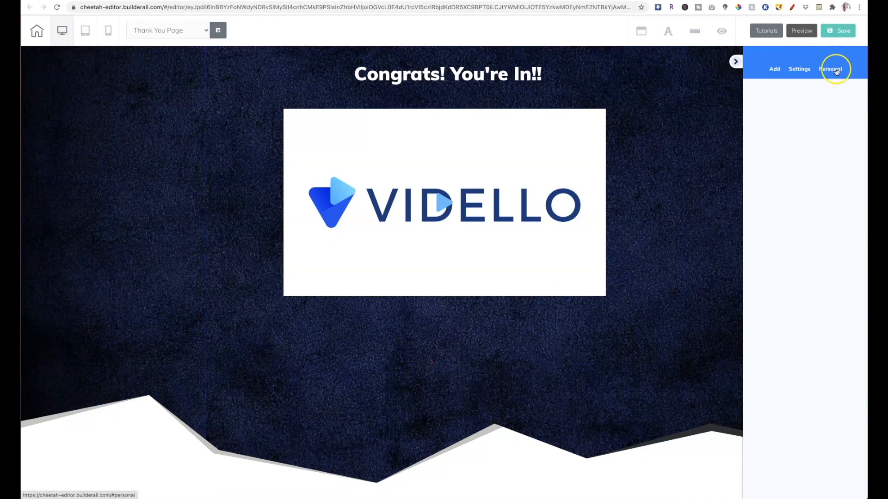
pyautogui.click(829, 95)
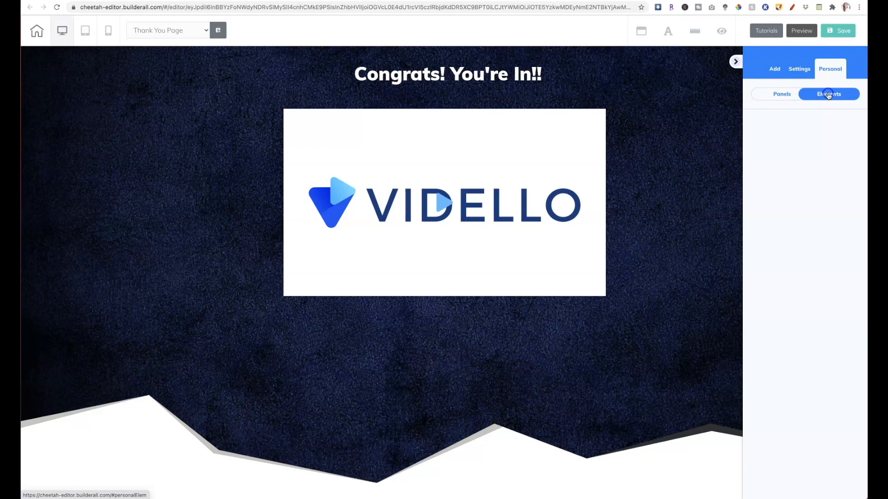
pyautogui.click(828, 96)
pyautogui.click(840, 95)
pyautogui.click(840, 95)
pyautogui.click(845, 95)
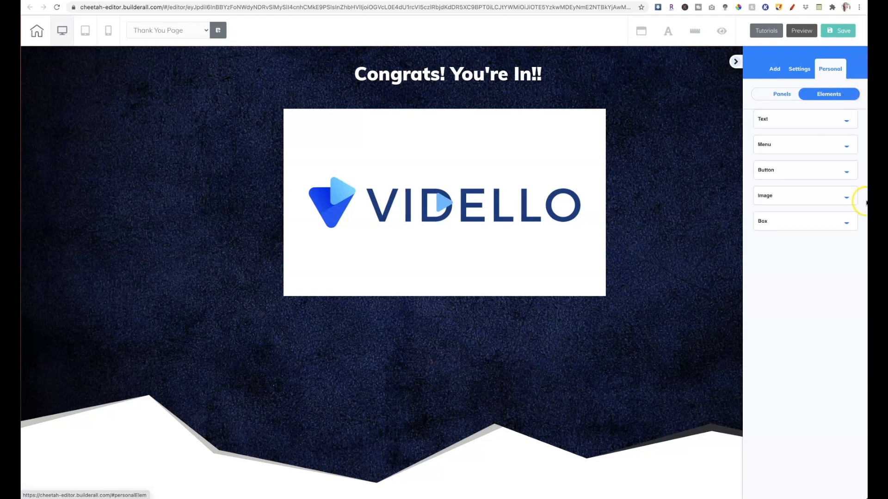
pyautogui.click(847, 172)
pyautogui.click(774, 284)
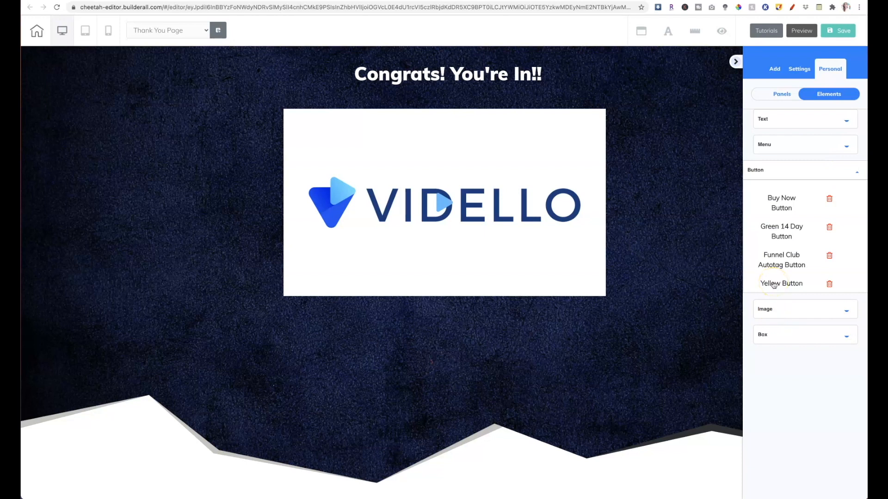
pyautogui.moveTo(774, 284); pyautogui.dragTo(521, 323)
pyautogui.moveTo(633, 315); pyautogui.dragTo(477, 349)
pyautogui.moveTo(419, 352); pyautogui.dragTo(418, 351)
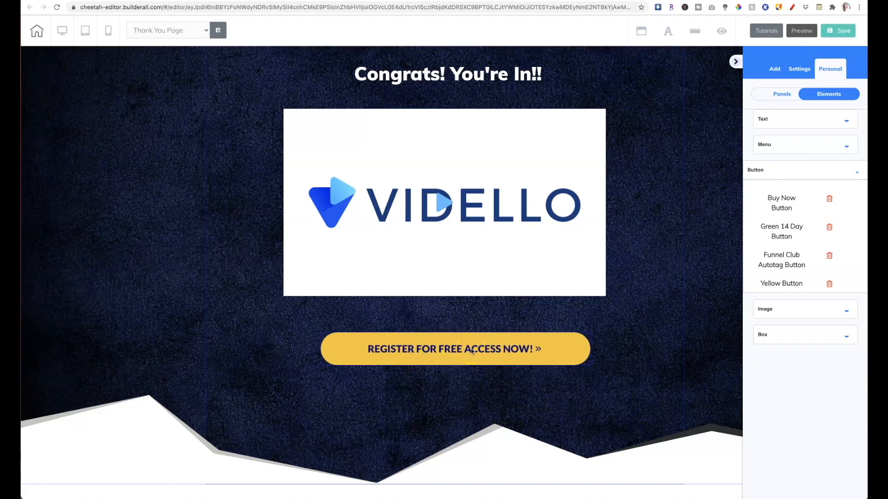
# - Change the yellow button's headline text to "CONTINUE TO THE PRESENTATION NOW"
pyautogui.click(471, 351)
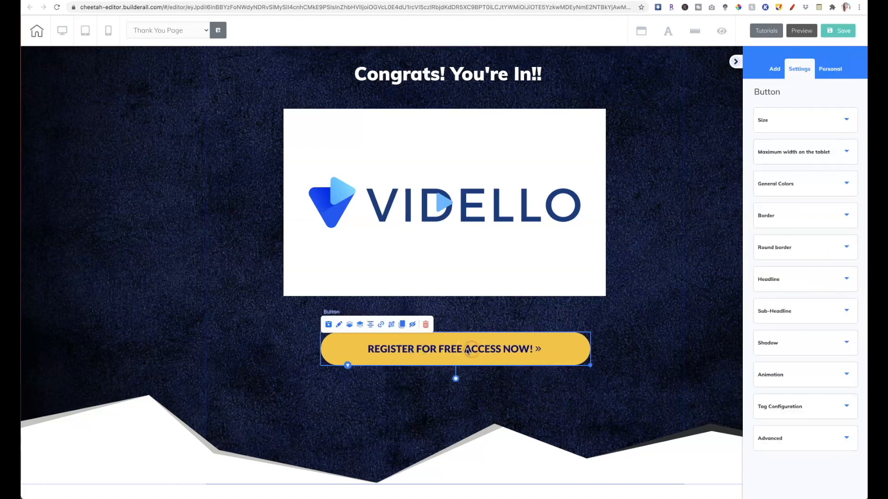
pyautogui.click(789, 282)
pyautogui.moveTo(752, 322); pyautogui.dragTo(860, 323)
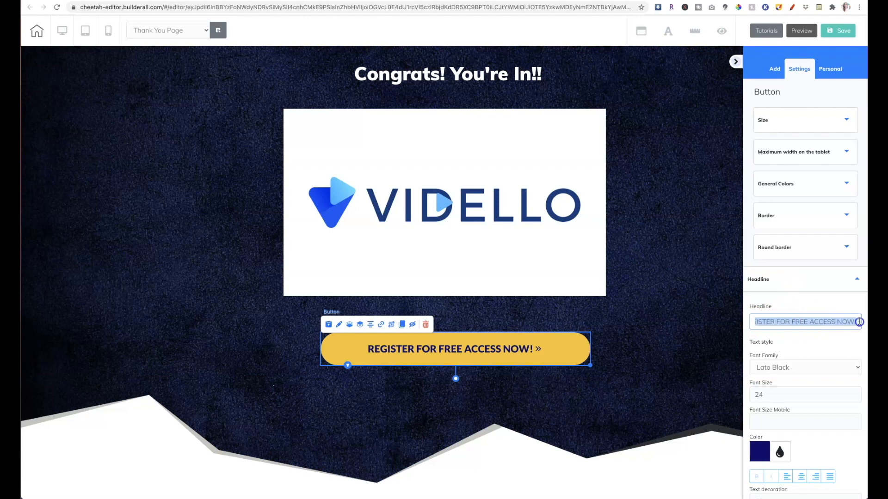
pyautogui.write('CONT')
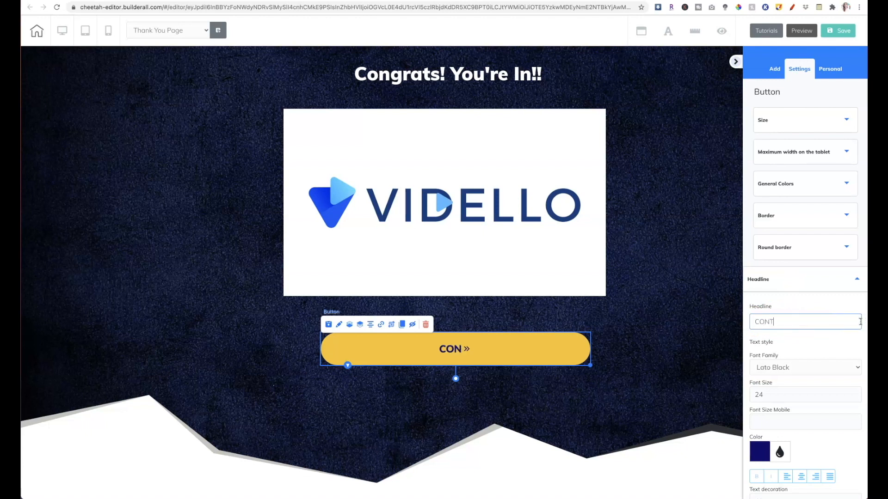
pyautogui.write('INUE TO TH')
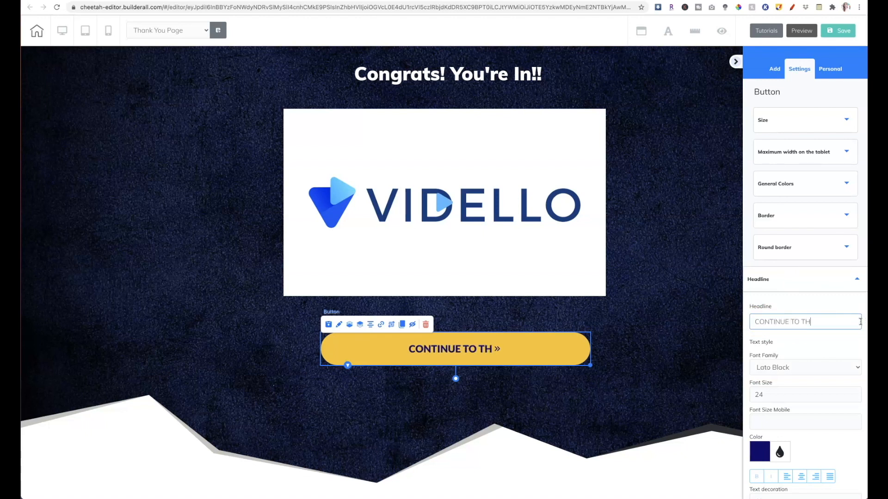
pyautogui.write('E PRESENTATION NOW')
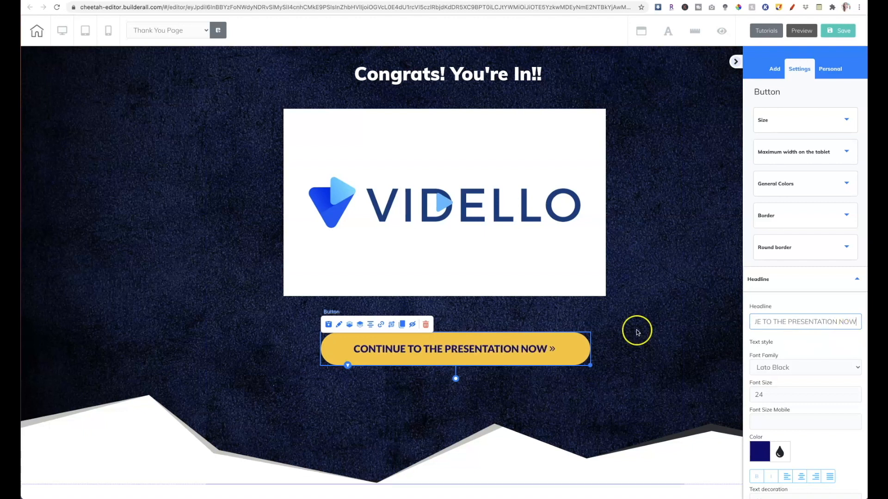
pyautogui.click(709, 332)
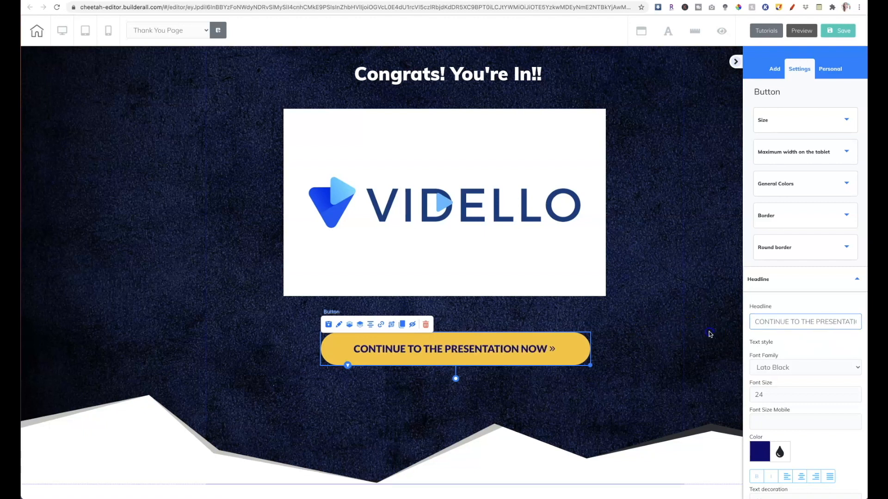
# - Center the "CONTINUE TO THE PRESENTATION NOW" button horizontally under the video and deselect it
pyautogui.click(559, 356)
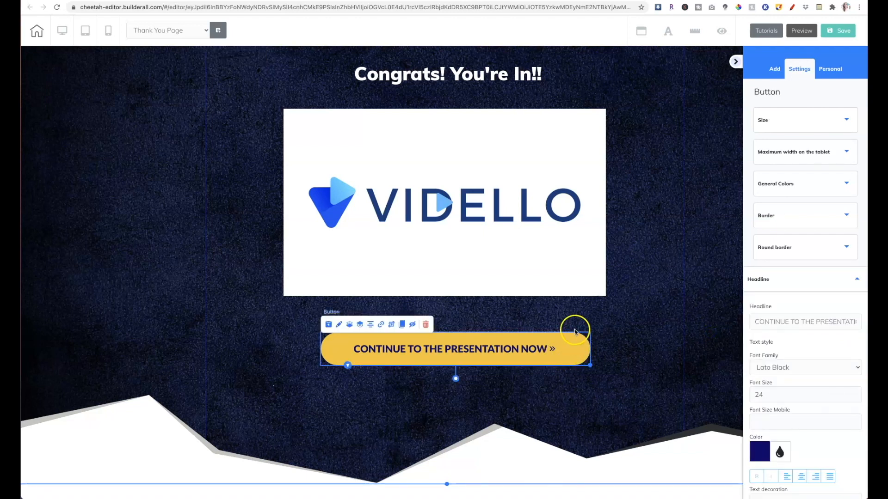
pyautogui.click(547, 348)
pyautogui.click(545, 347)
pyautogui.click(371, 327)
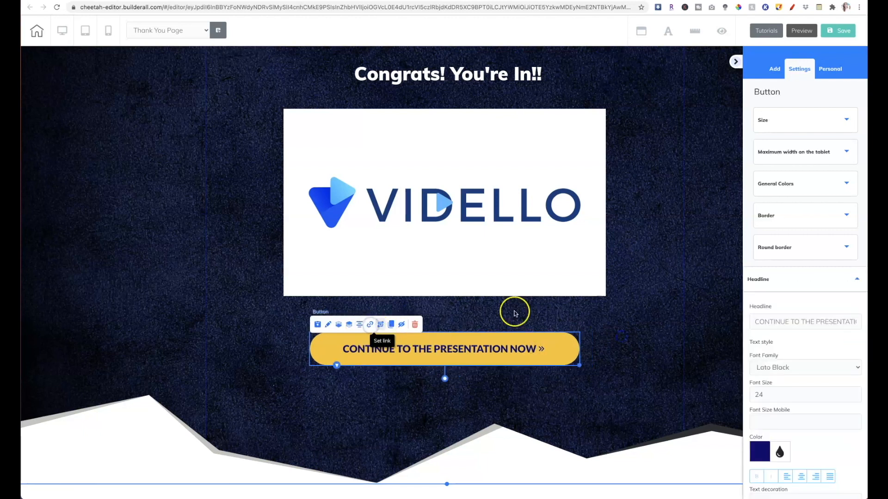
pyautogui.click(646, 312)
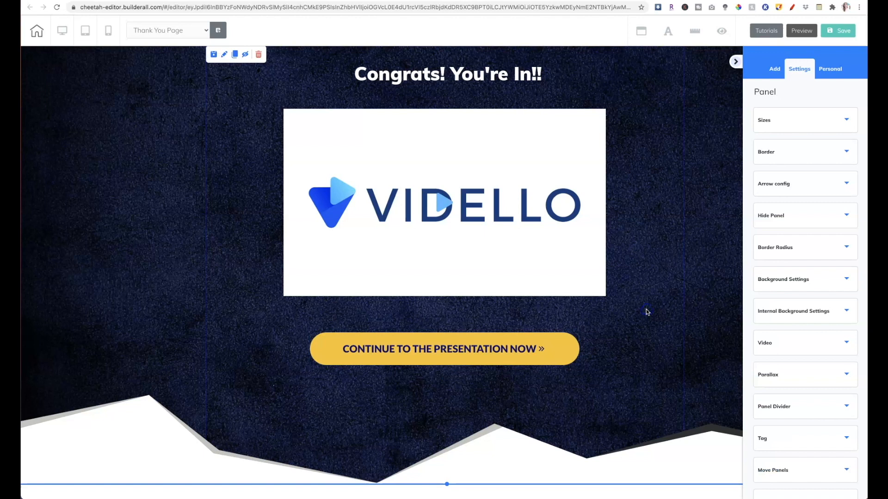
# - Save and publish the Thank You Page with its new button
pyautogui.click(851, 31)
pyautogui.click(684, 149)
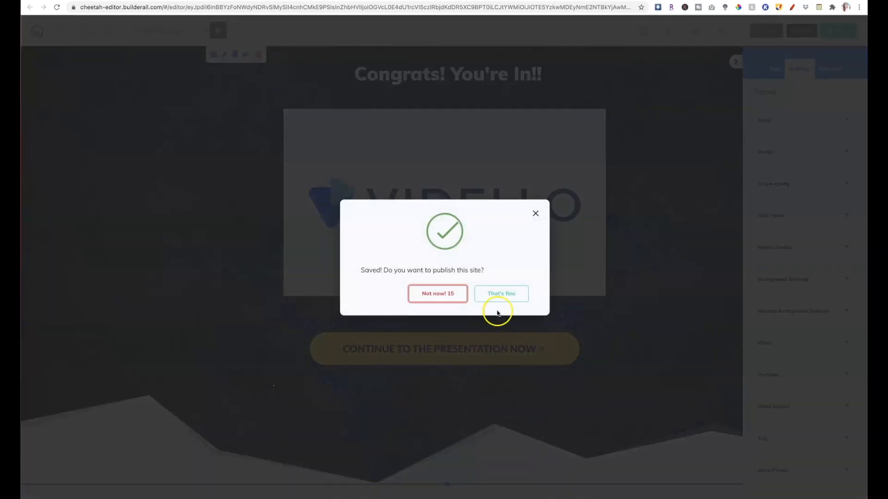
pyautogui.click(500, 298)
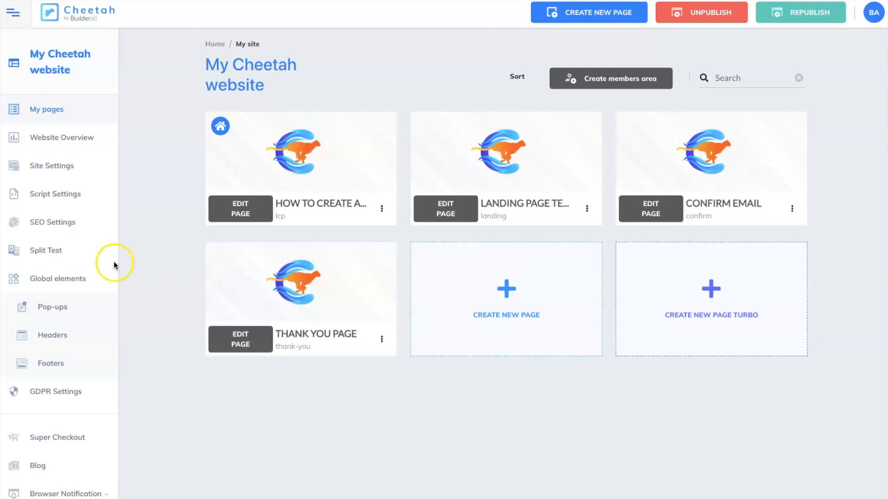
# - Open the Optin Pop Up from the site's global pop-ups for editing
pyautogui.click(87, 310)
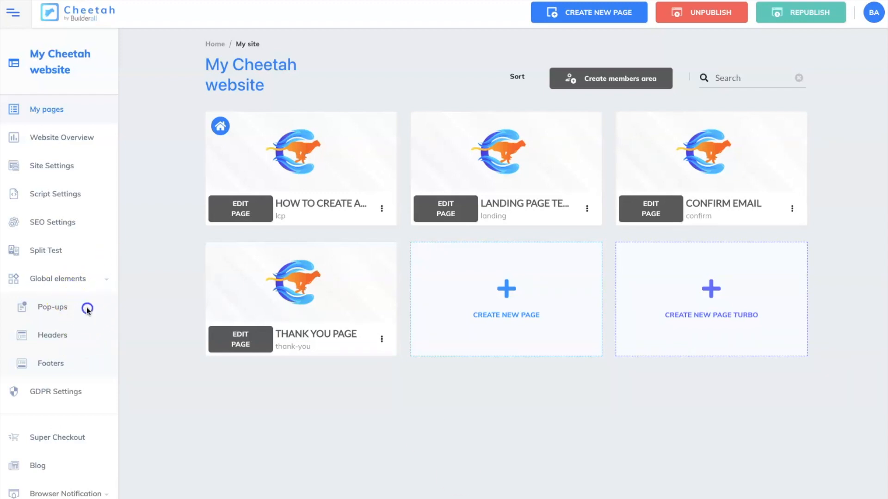
pyautogui.click(55, 310)
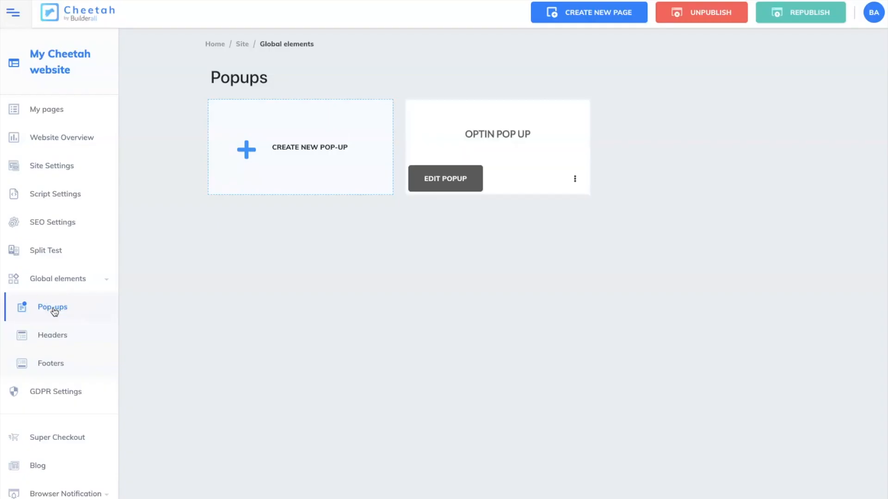
pyautogui.click(456, 178)
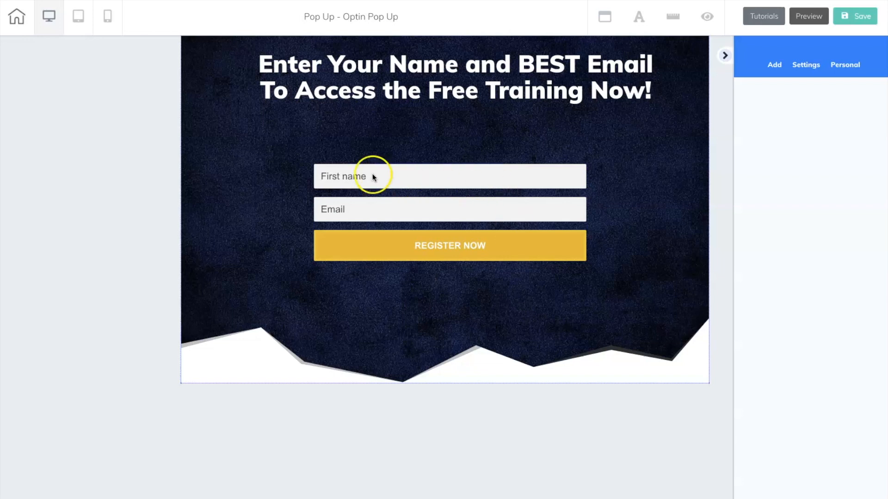
# - Set the opt-in form's Subscribe pending link to the Confirm Email page
pyautogui.click(411, 182)
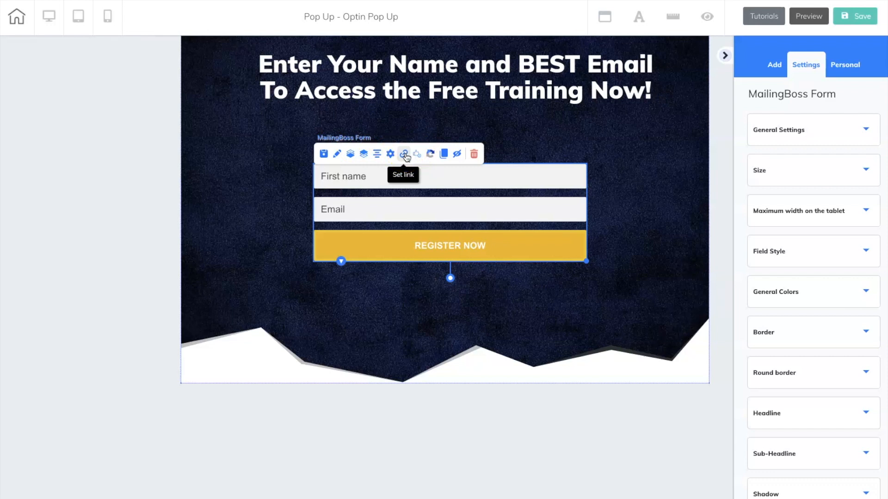
pyautogui.click(404, 155)
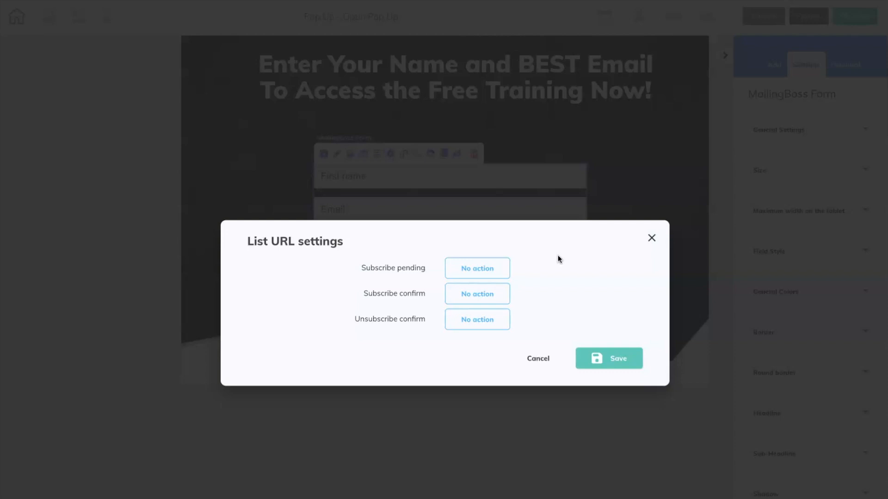
pyautogui.click(462, 262)
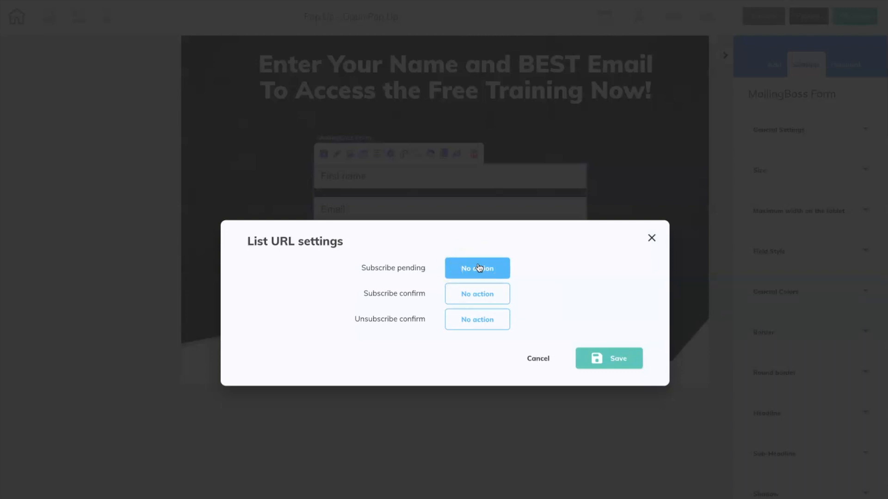
pyautogui.click(479, 294)
pyautogui.click(474, 272)
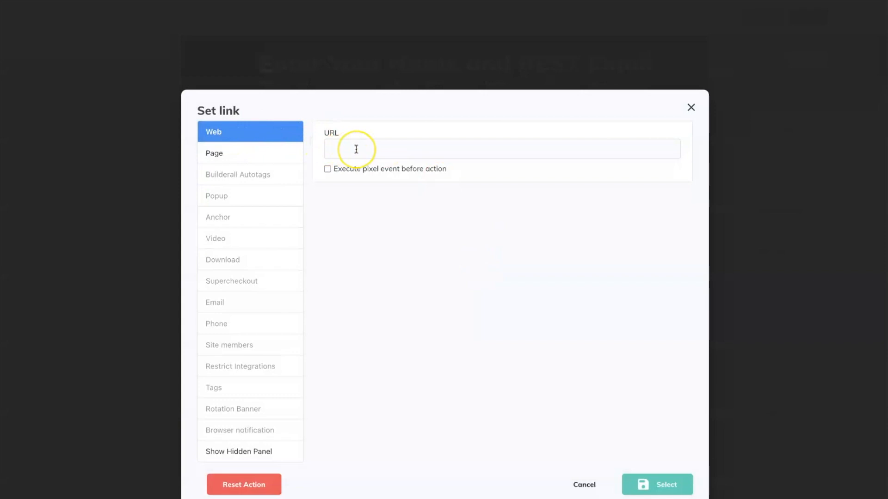
pyautogui.click(270, 154)
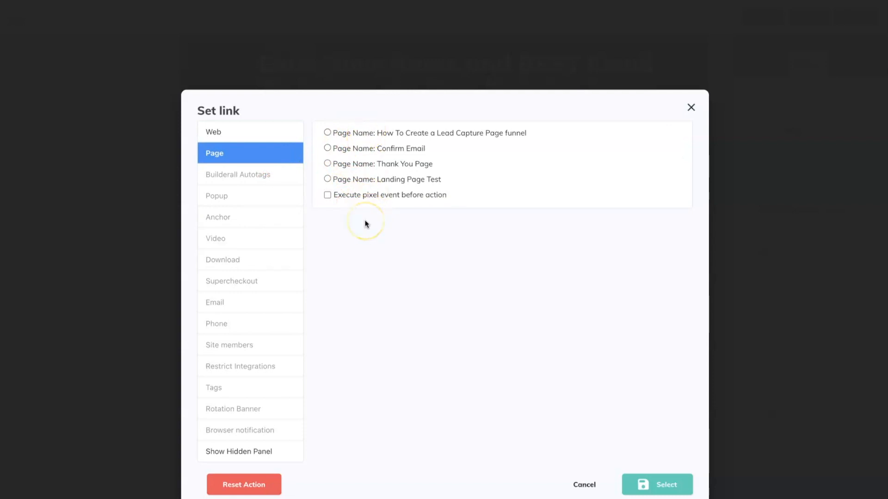
pyautogui.click(326, 148)
pyautogui.click(654, 486)
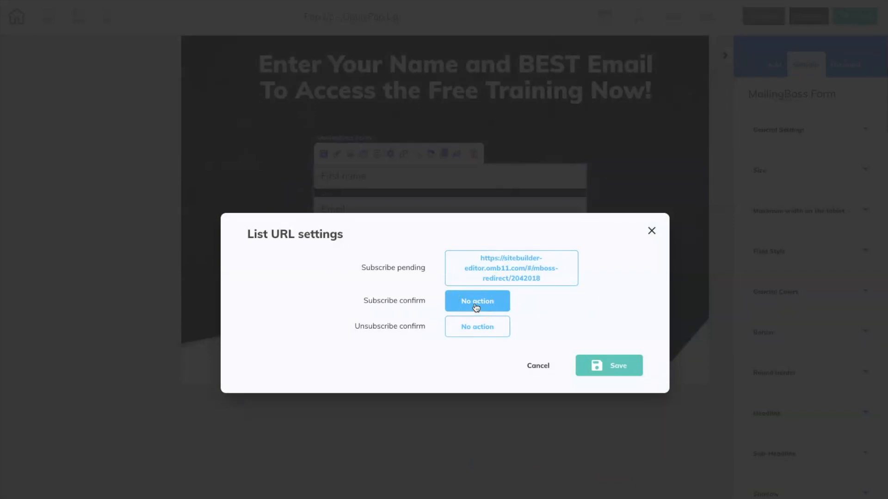
# - Set the form's Subscribe confirm link to the Thank You Page and save the list URL settings
pyautogui.click(475, 307)
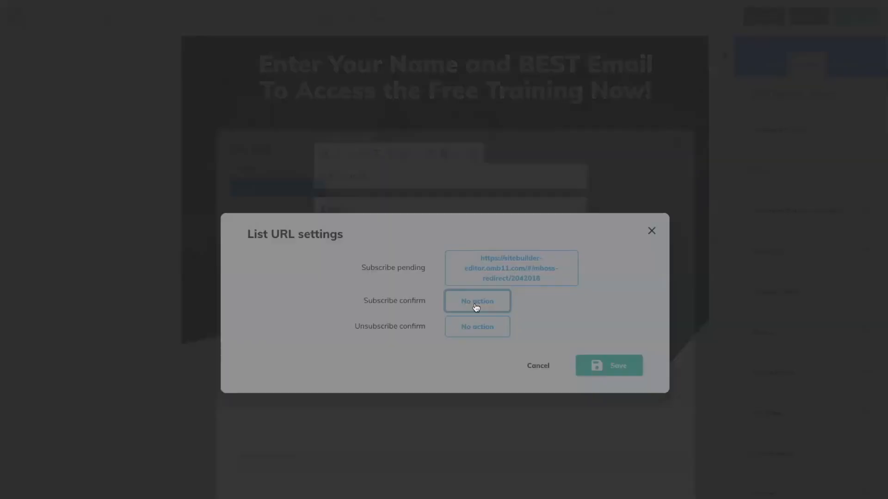
pyautogui.click(327, 163)
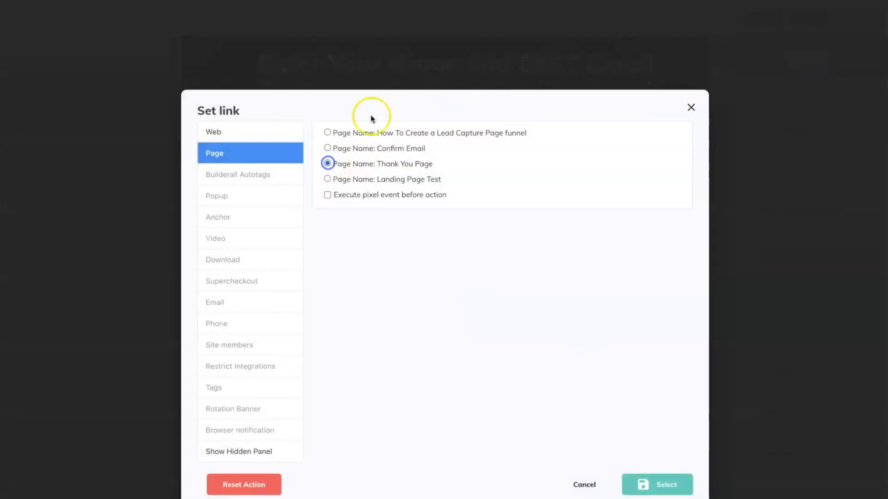
pyautogui.click(670, 494)
pyautogui.click(606, 370)
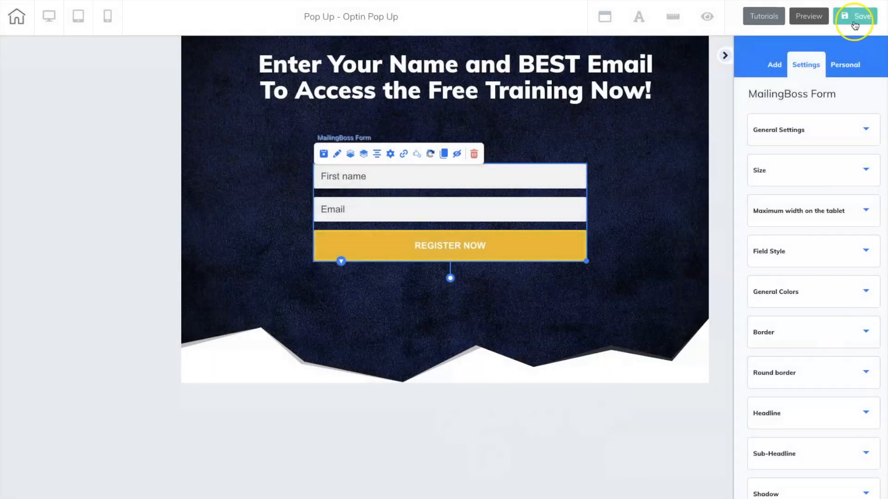
# - Save the Optin Pop Up and exit its editor to the site's page overview, keeping the changes
pyautogui.click(855, 17)
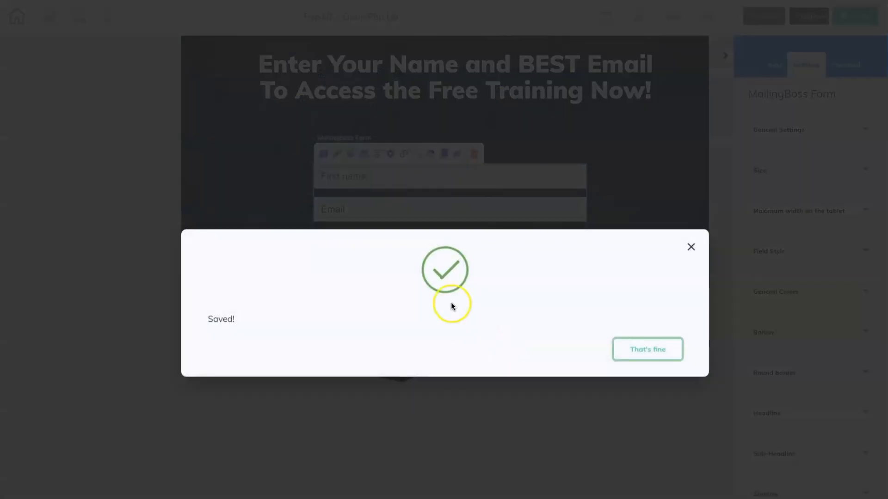
pyautogui.click(671, 349)
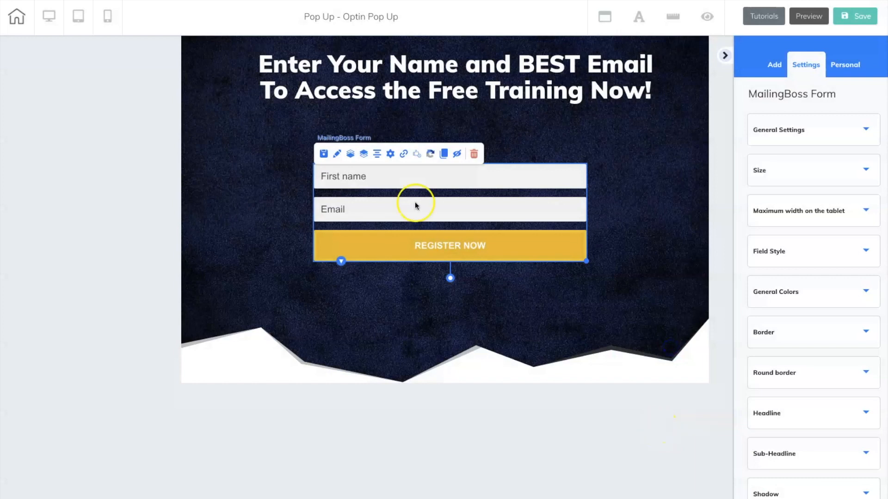
pyautogui.click(17, 17)
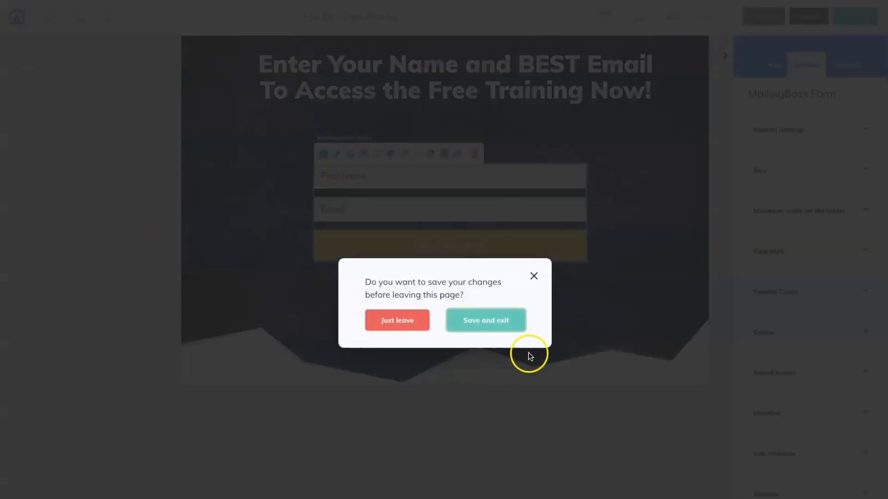
pyautogui.click(486, 320)
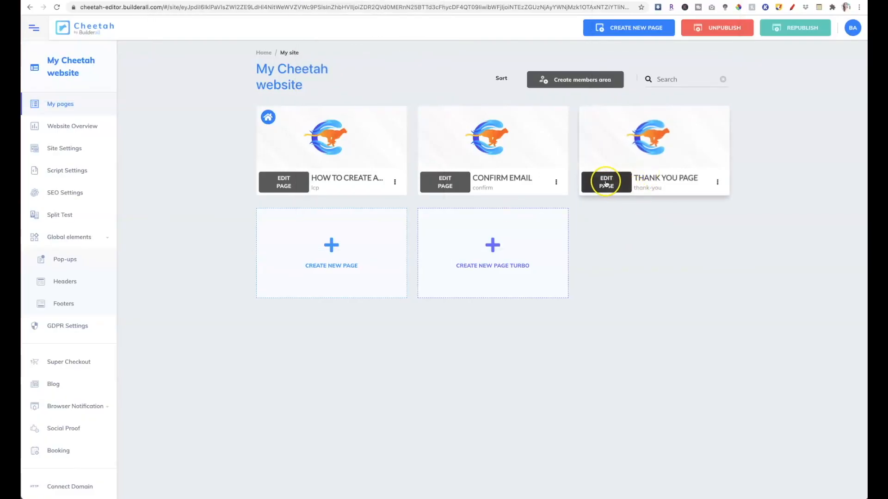
pyautogui.click(606, 183)
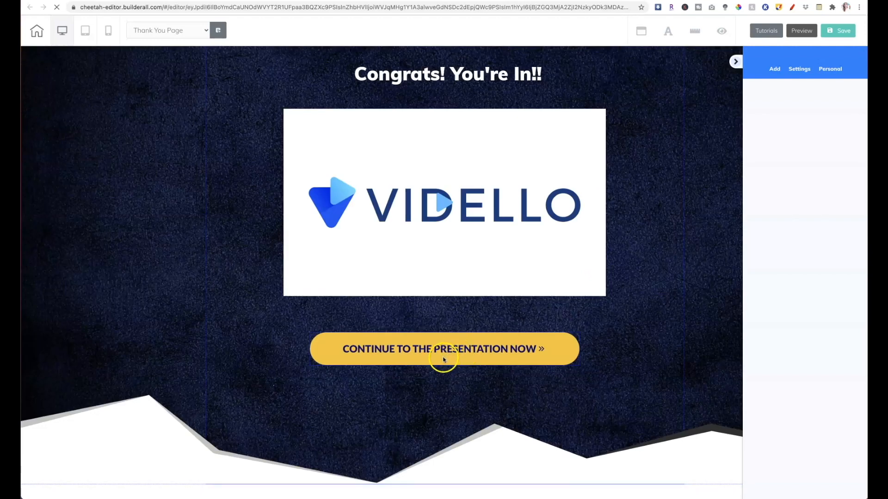
pyautogui.click(443, 359)
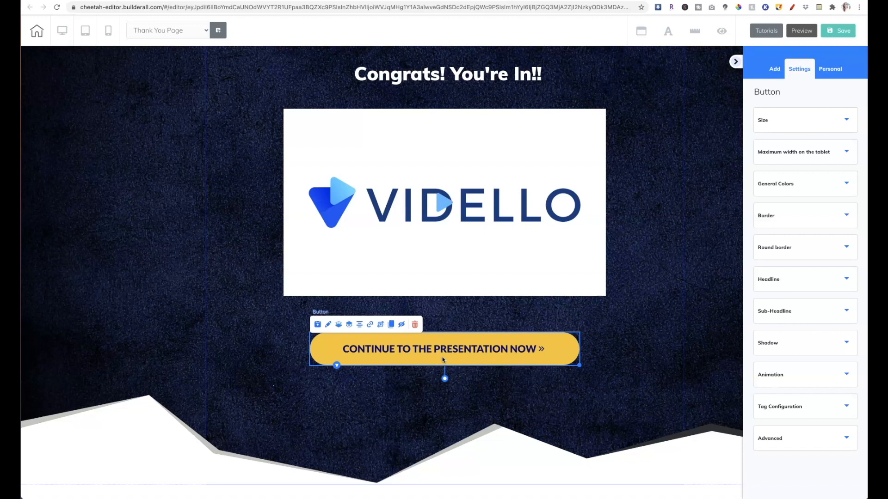
pyautogui.click(370, 334)
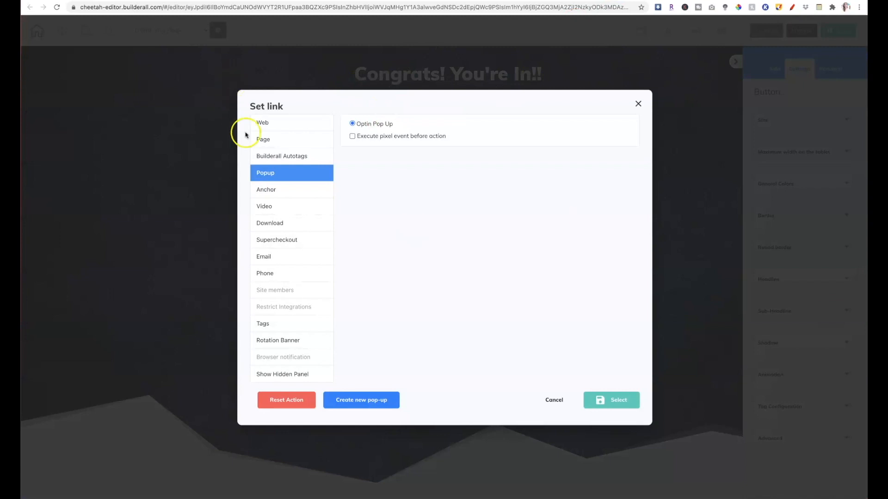
pyautogui.click(275, 123)
pyautogui.click(382, 136)
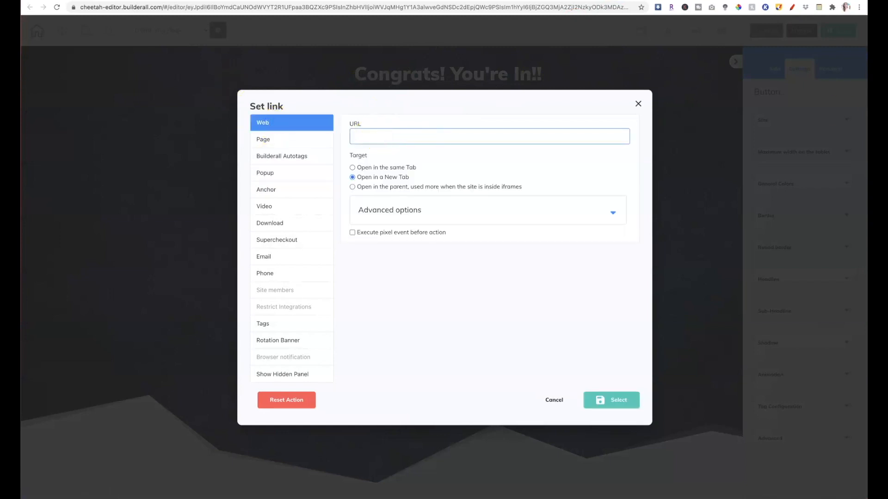
pyautogui.write('http://RiseMarketingandDesign.com')
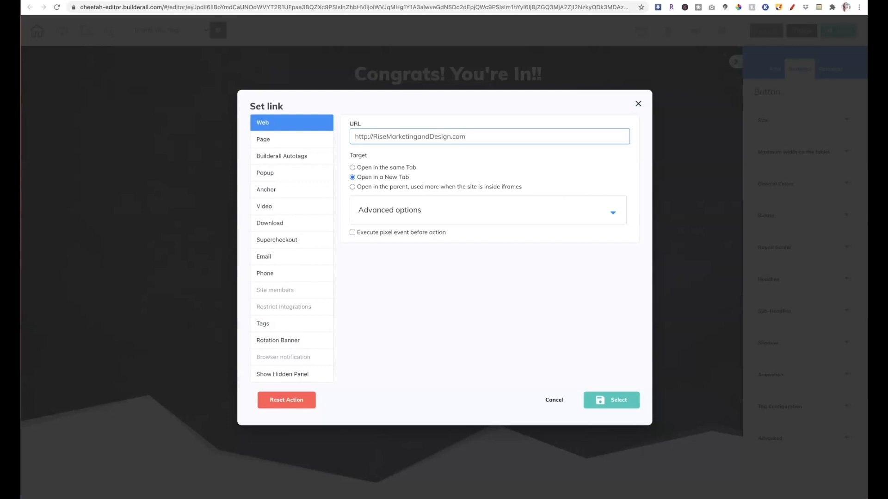
pyautogui.click(617, 399)
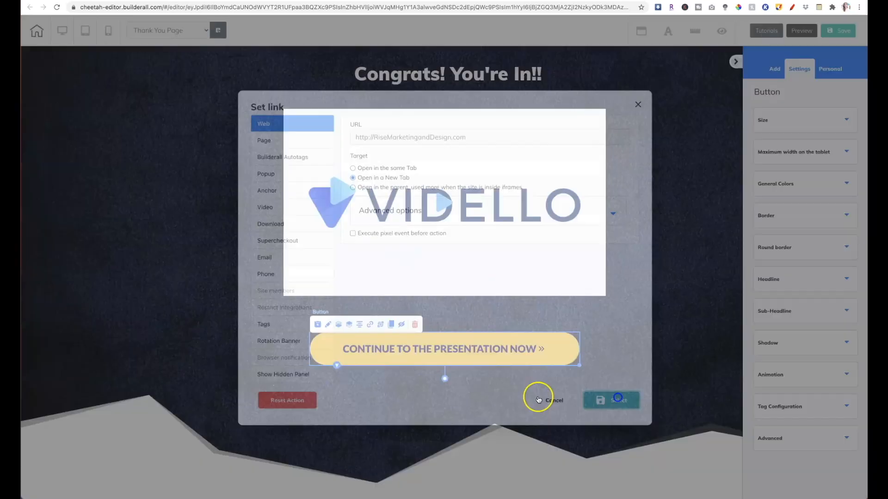
# - Save the Thank You Page with its new button link and publish the site
pyautogui.click(840, 30)
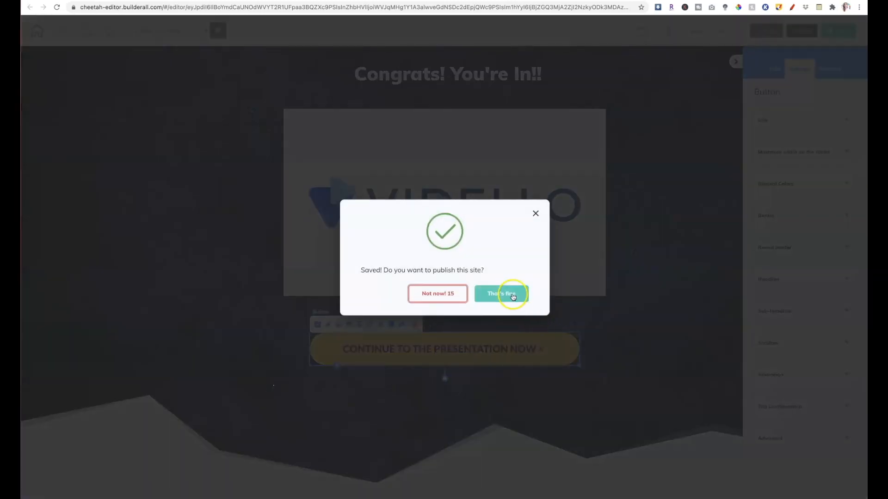
pyautogui.click(513, 294)
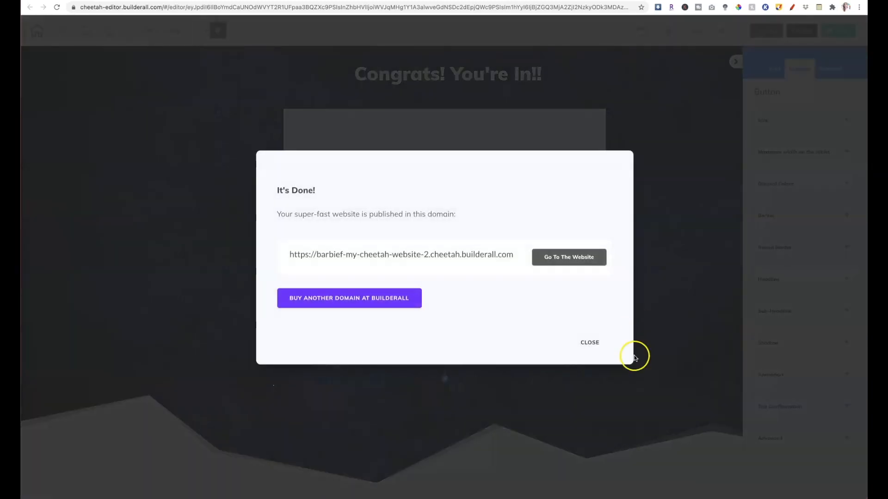
pyautogui.click(588, 341)
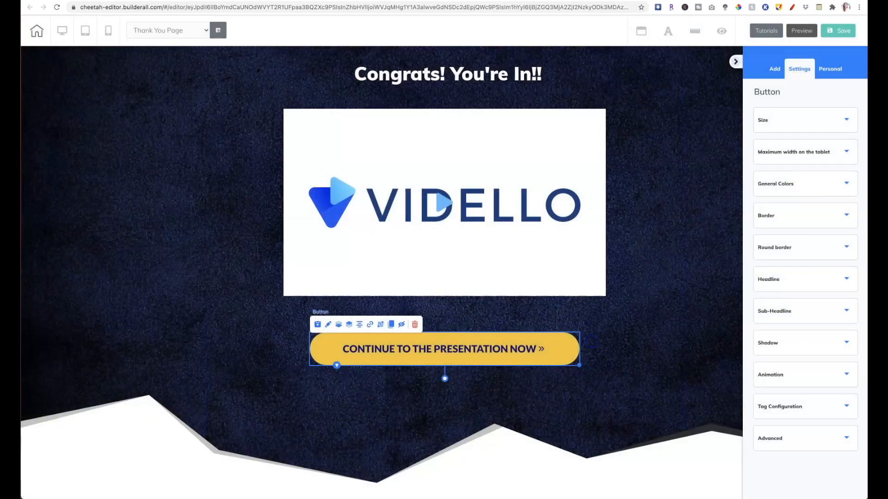
# - Save and exit the Thank You Page editor, and republish the whole site from the page overview
pyautogui.click(31, 31)
pyautogui.click(477, 273)
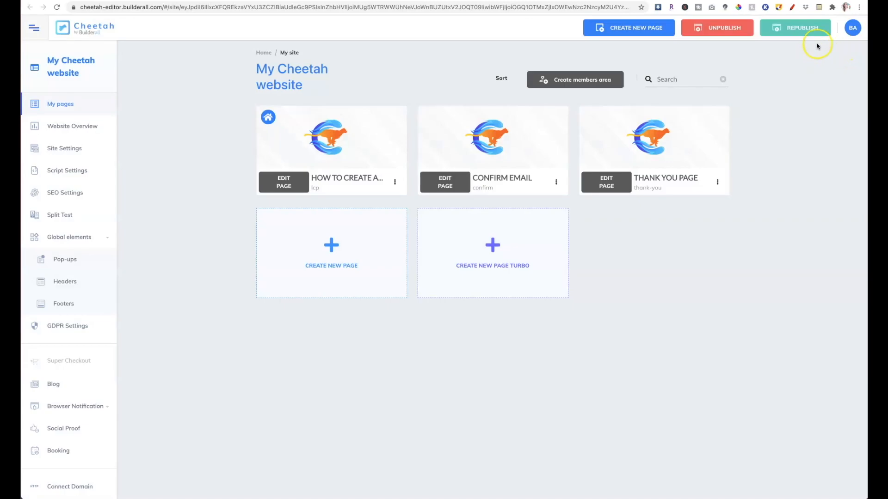
pyautogui.click(814, 28)
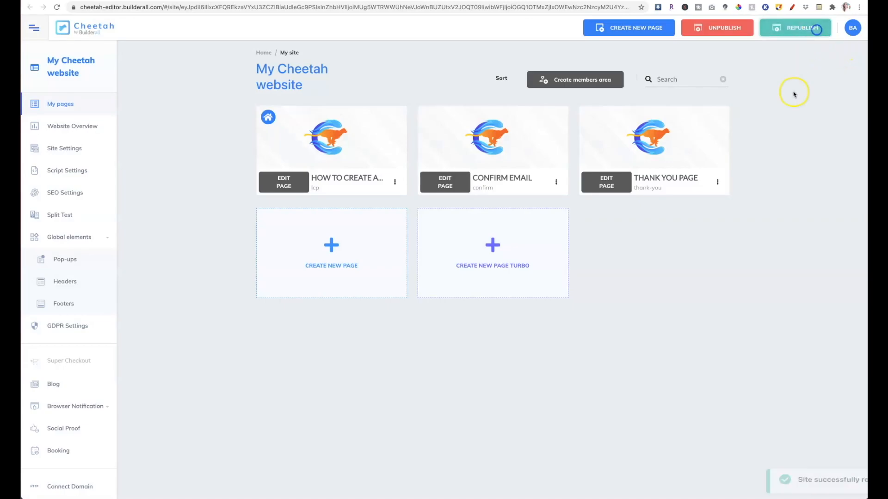
# - View the published Thank You Page, reload it and test its presentation button, dismissing the offer pop-up on the linked site
pyautogui.click(716, 183)
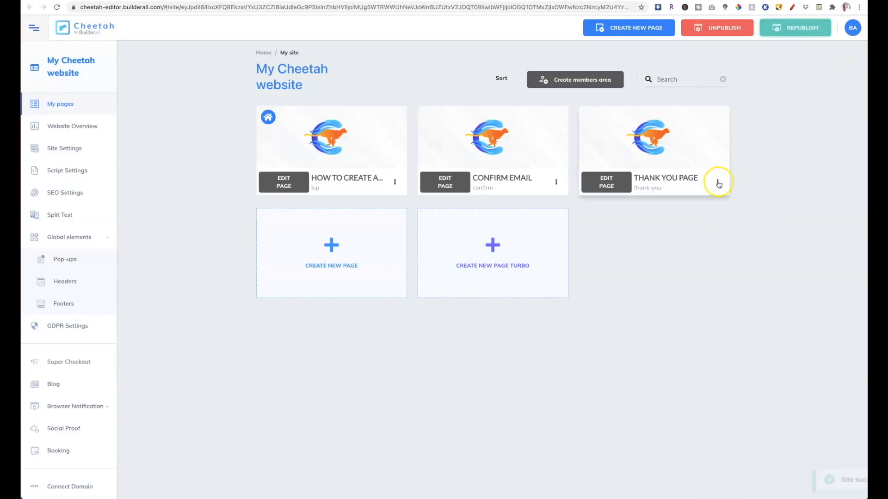
pyautogui.click(693, 221)
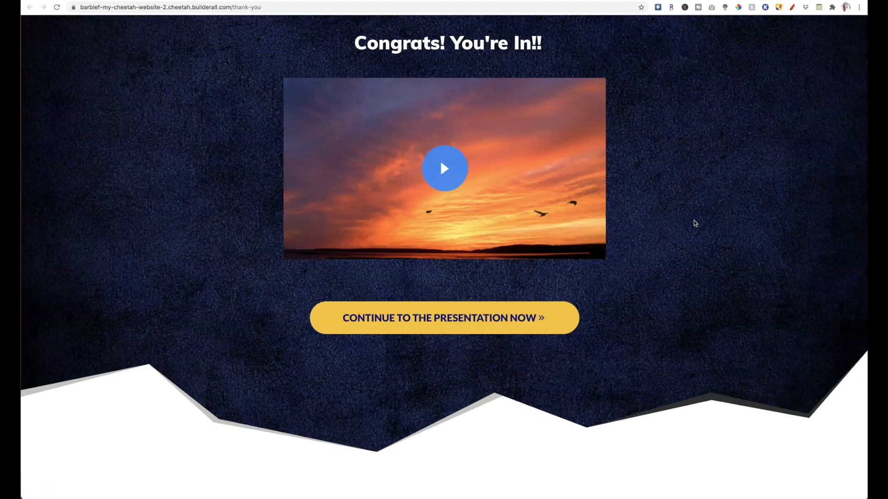
pyautogui.click(57, 8)
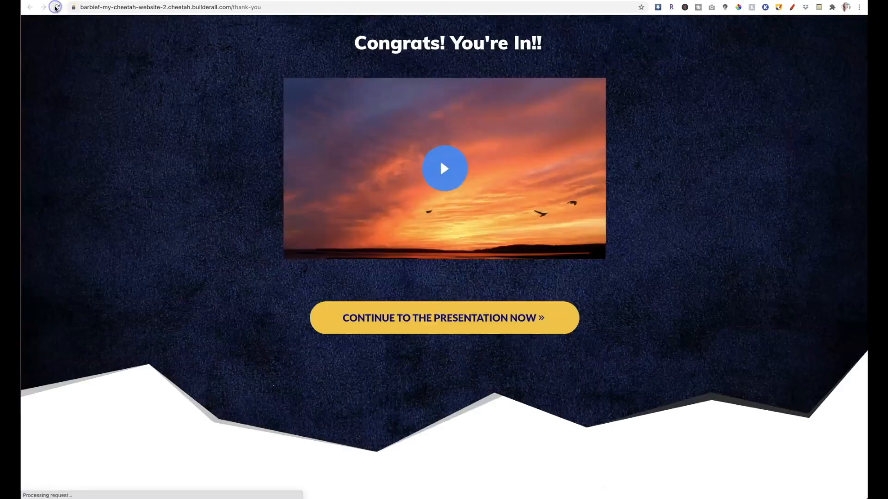
pyautogui.click(489, 315)
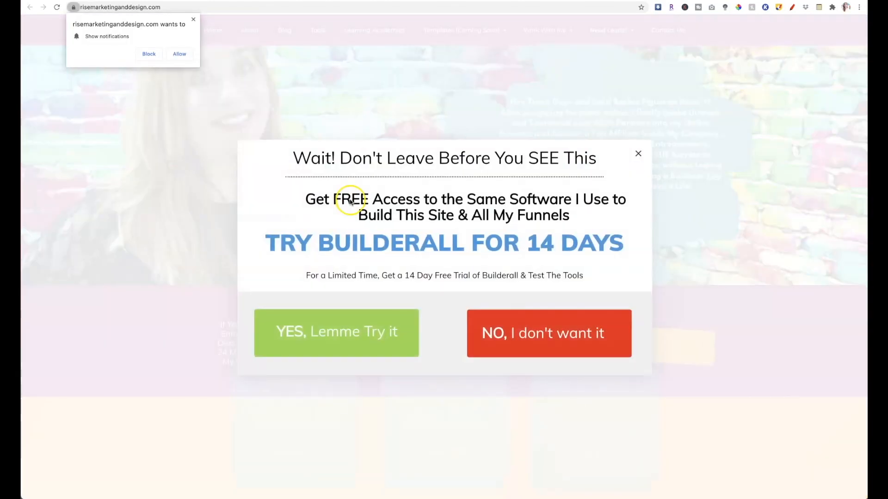
pyautogui.click(639, 154)
pyautogui.click(638, 154)
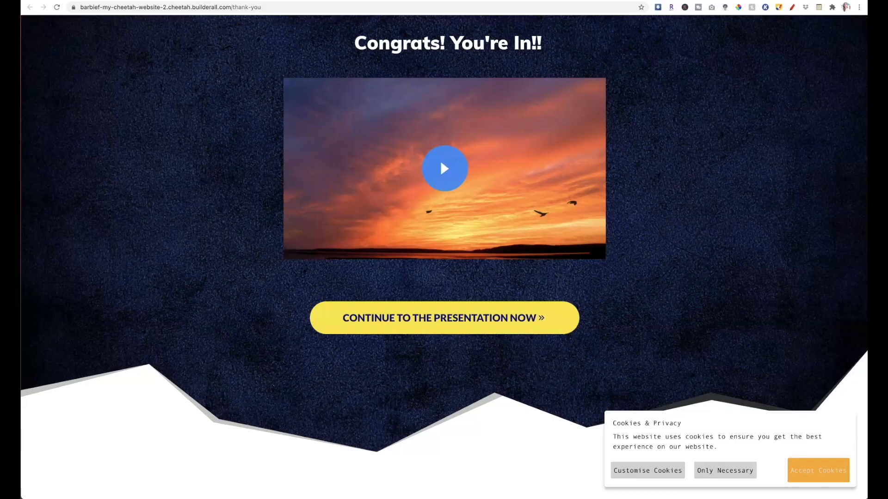
pyautogui.click(718, 172)
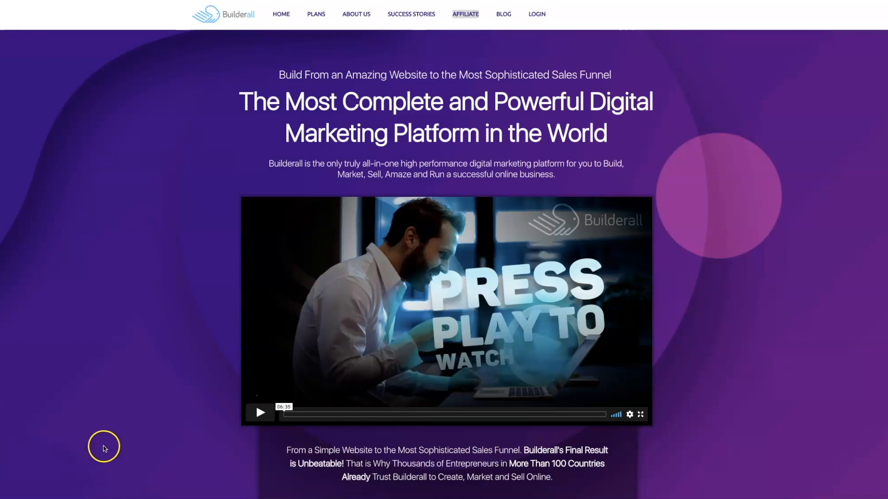
# - Look through the Builderall sales page, covering the 14-day trial feature list and the company's introduction
pyautogui.scroll(-8, 739, 155)
pyautogui.scroll(-3, 738, 157)
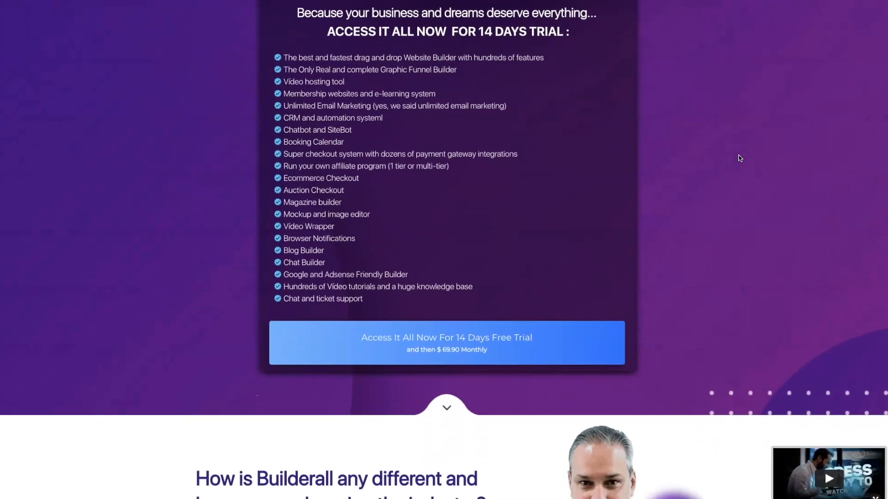
pyautogui.scroll(-1, 739, 154)
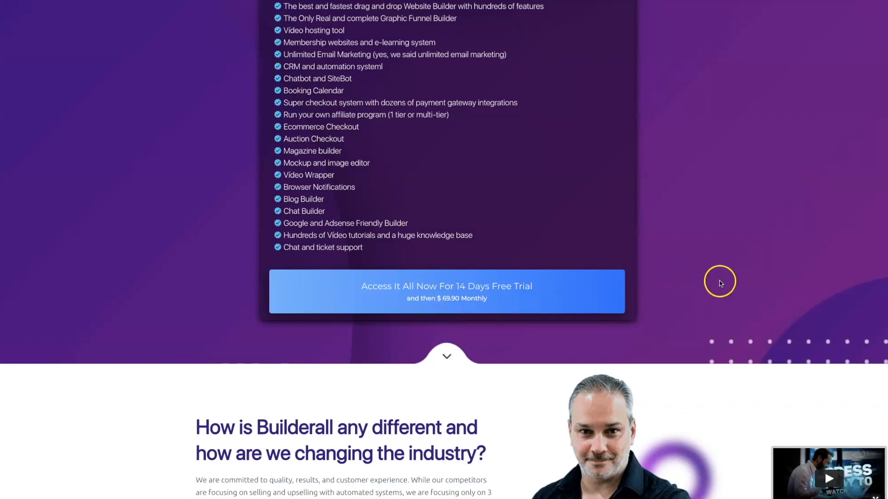
pyautogui.scroll(-5, 764, 284)
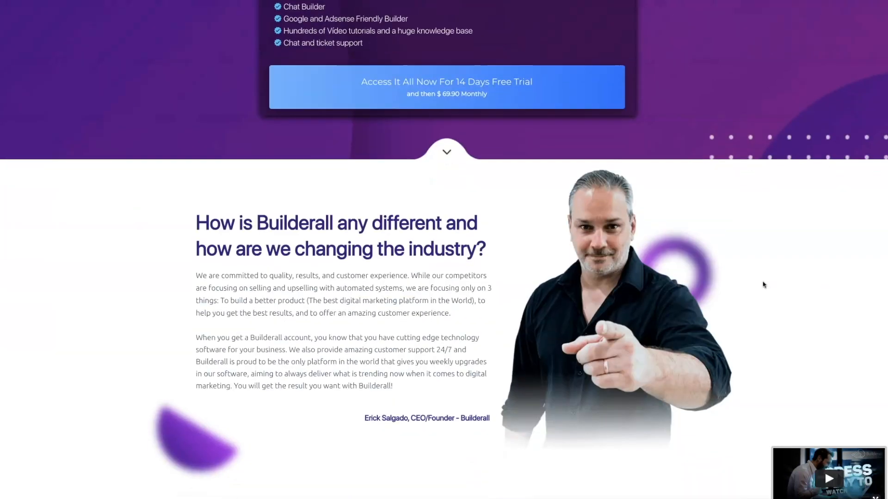